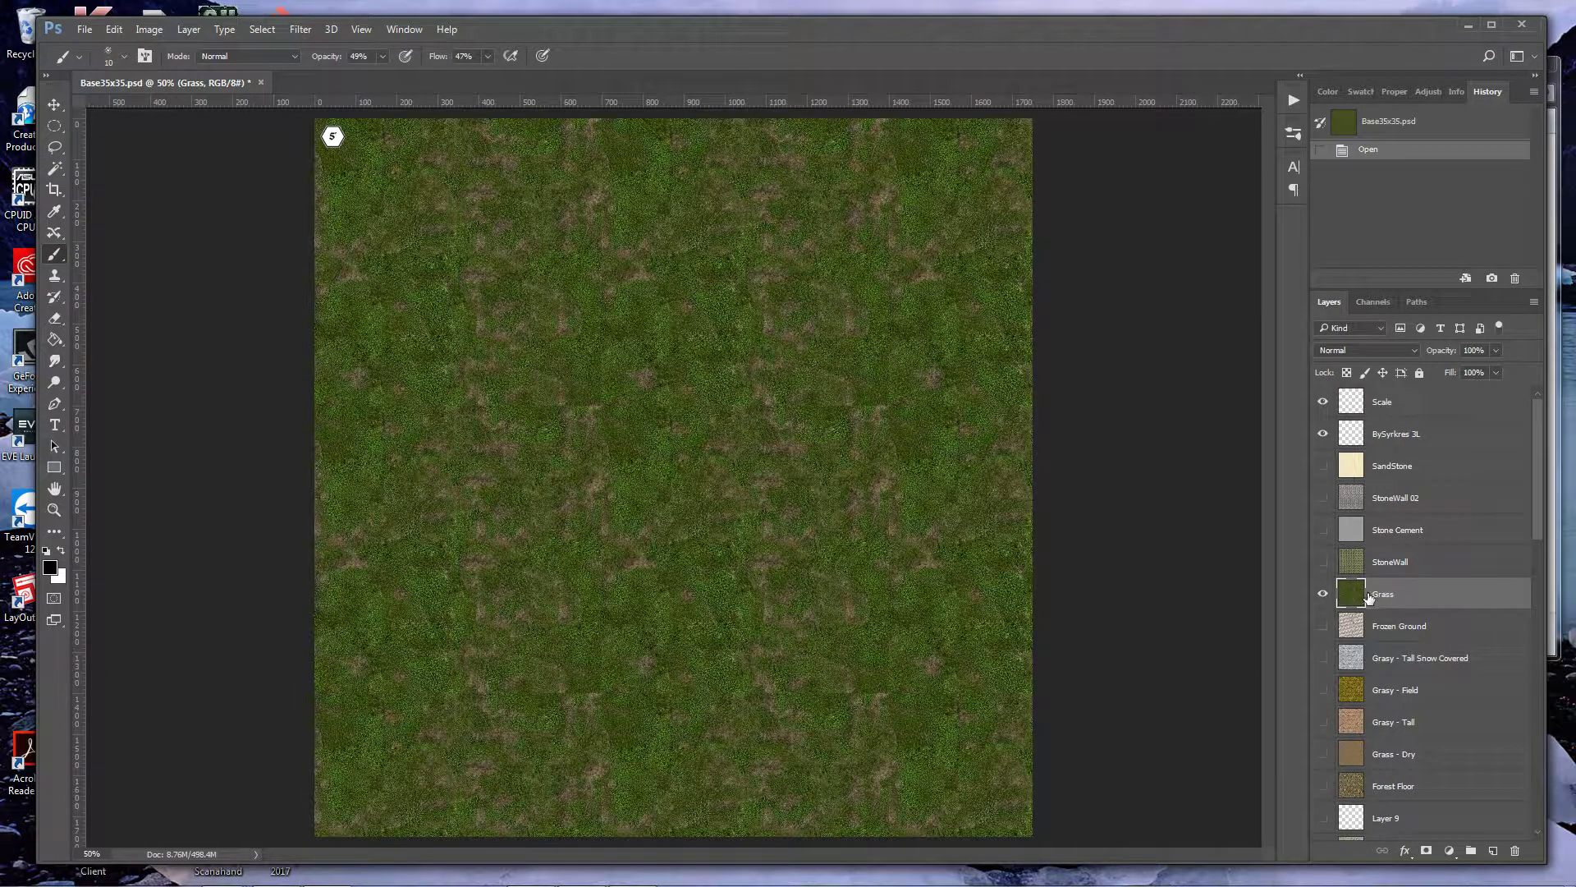
# Step: Add a layer mask to the Grass layer and enlarge the brush to 51 px
pyautogui.click(1426, 853)
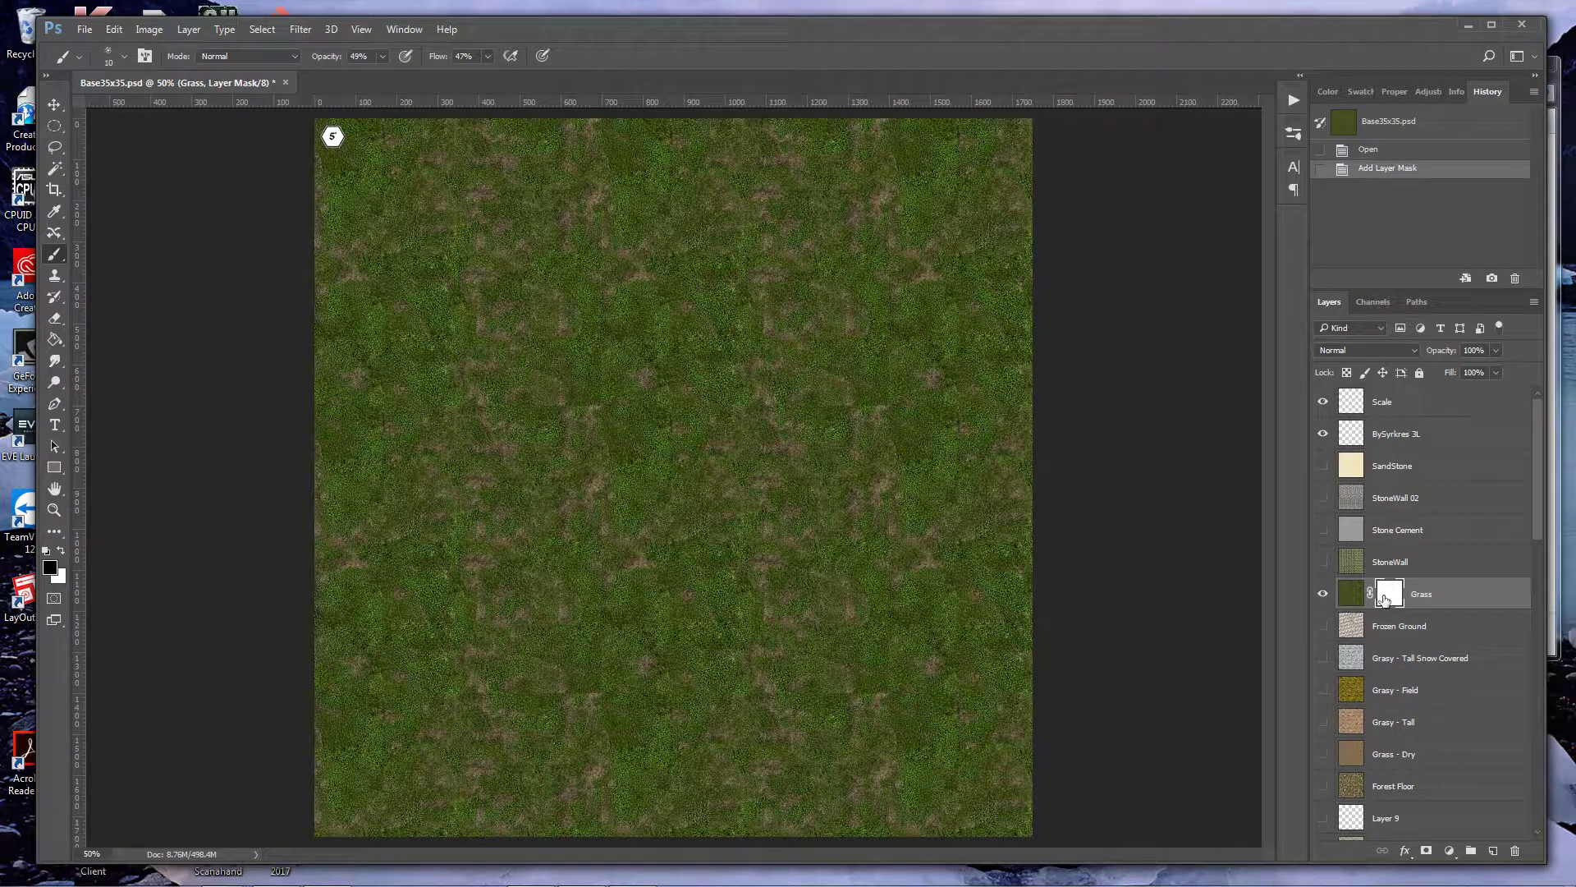
pyautogui.click(60, 551)
pyautogui.click(123, 58)
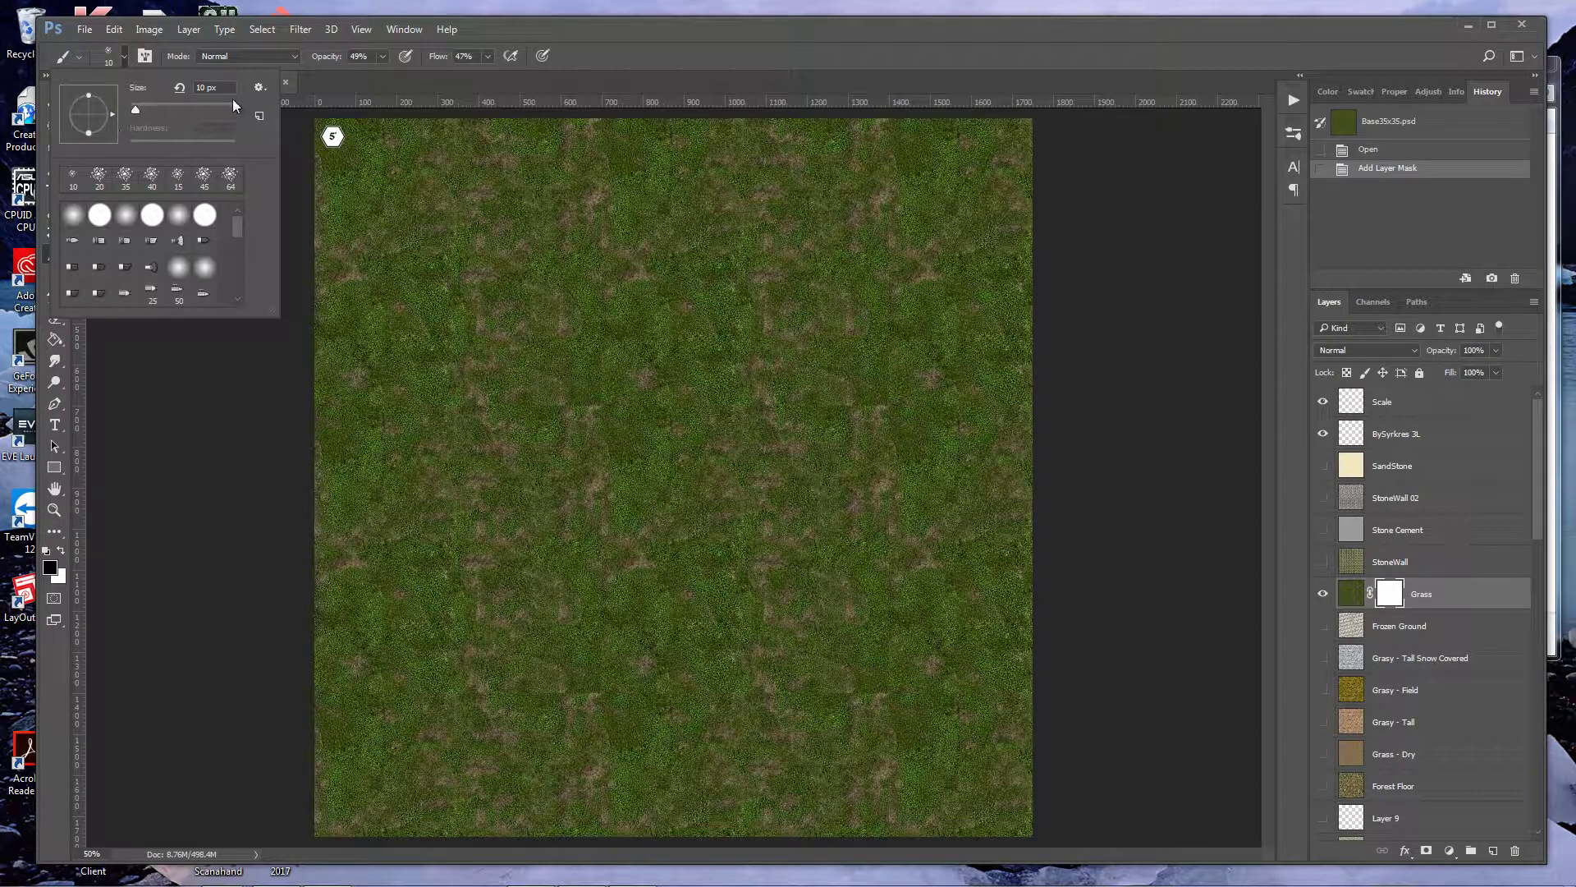
pyautogui.moveTo(133, 110); pyautogui.dragTo(148, 111)
pyautogui.moveTo(155, 111); pyautogui.dragTo(156, 110)
pyautogui.press('Return')
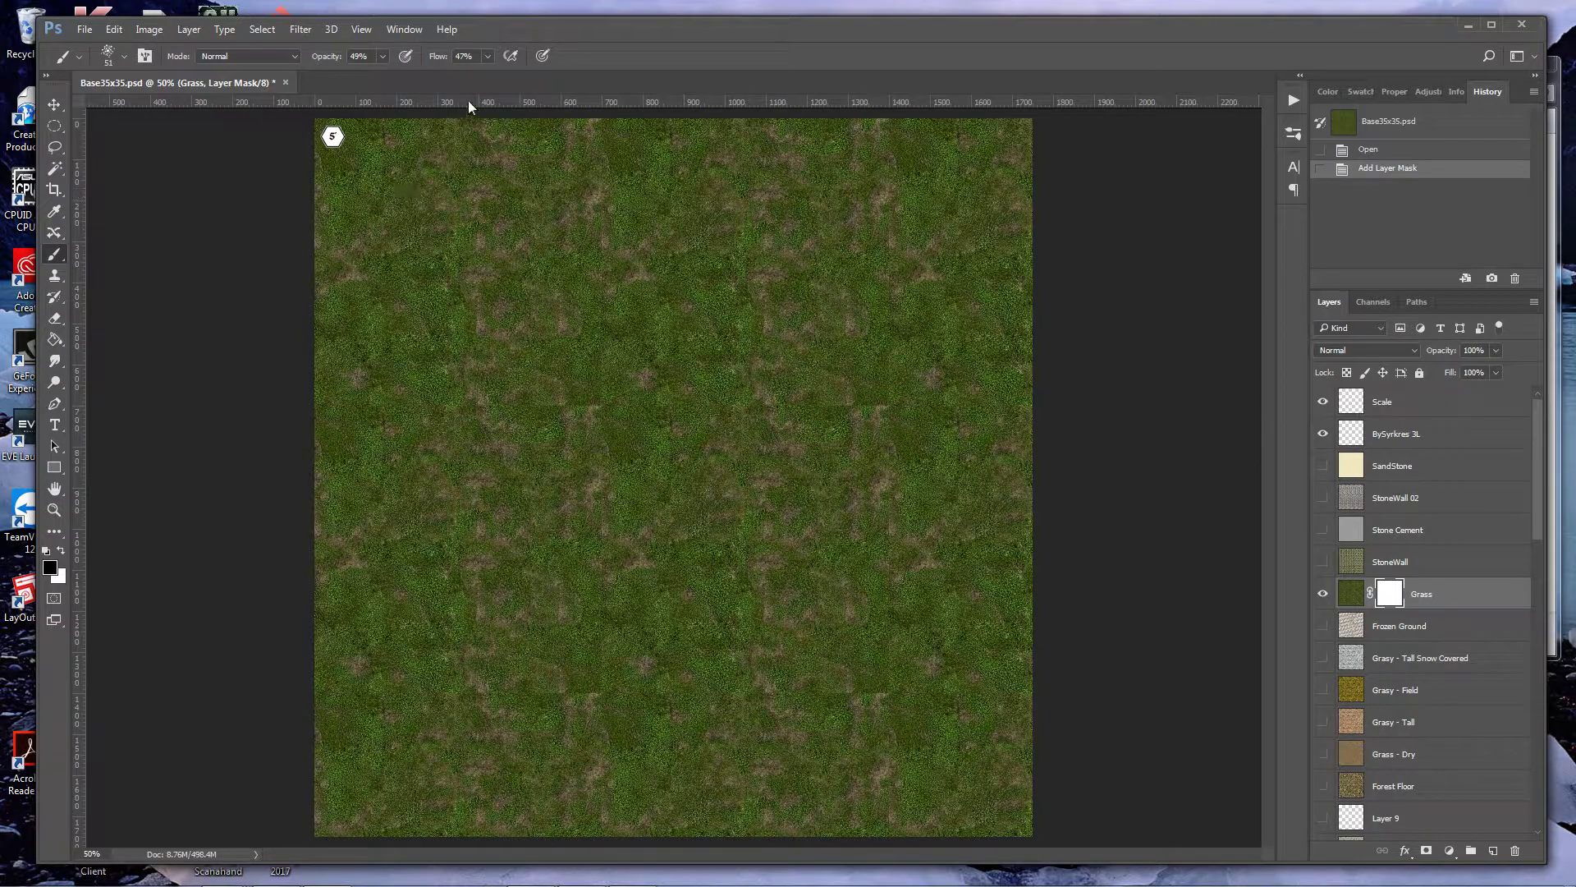
# Step: Set the brush flow to 72% and the brush opacity to 74%
pyautogui.click(489, 56)
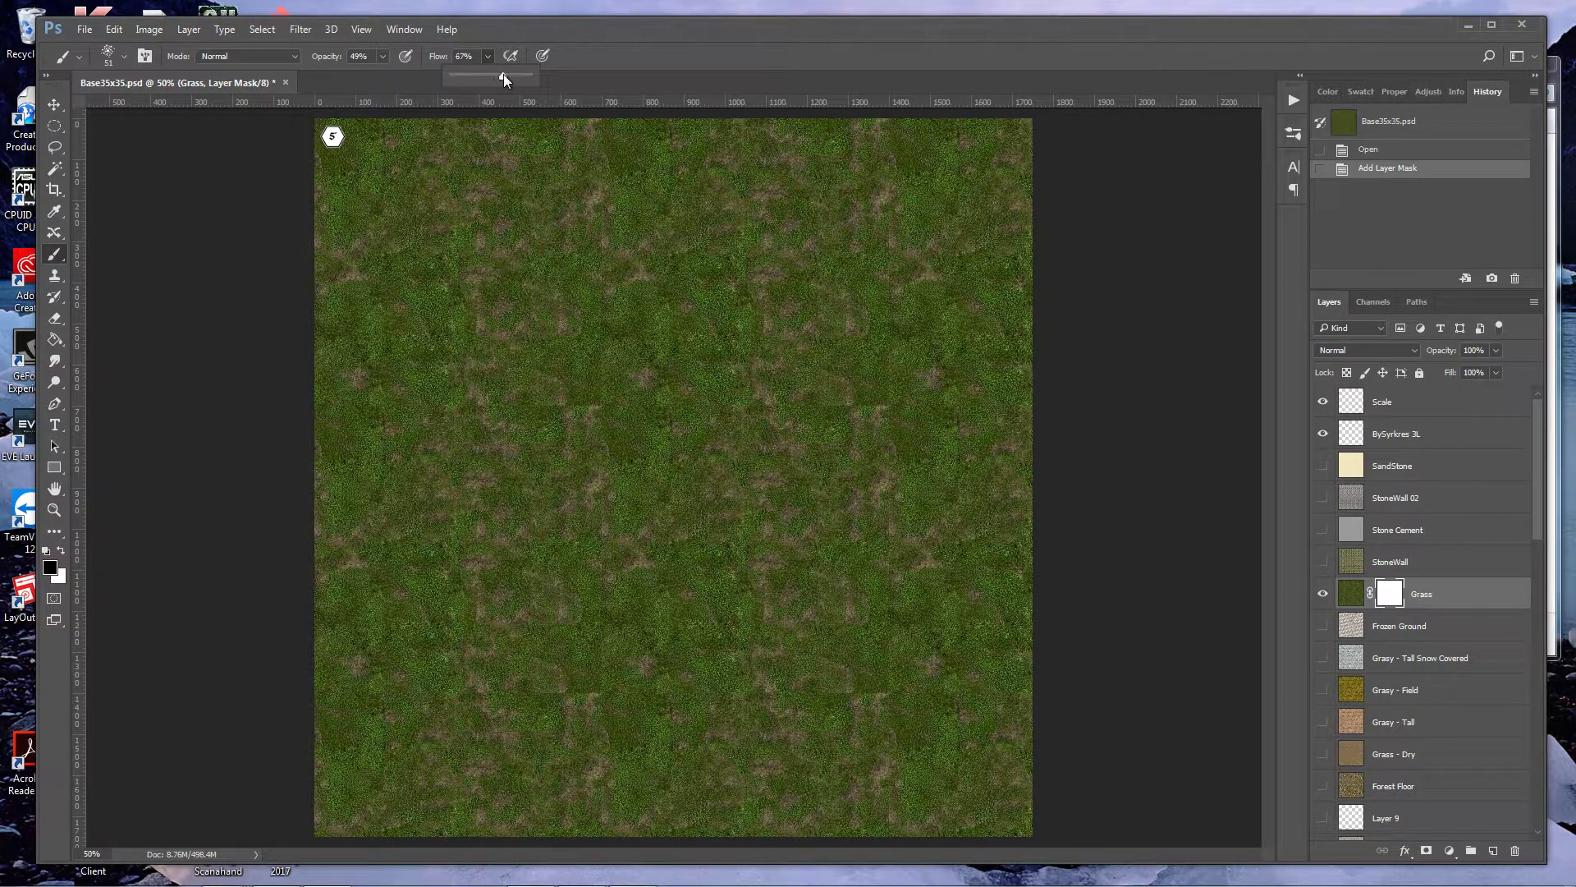
pyautogui.click(382, 56)
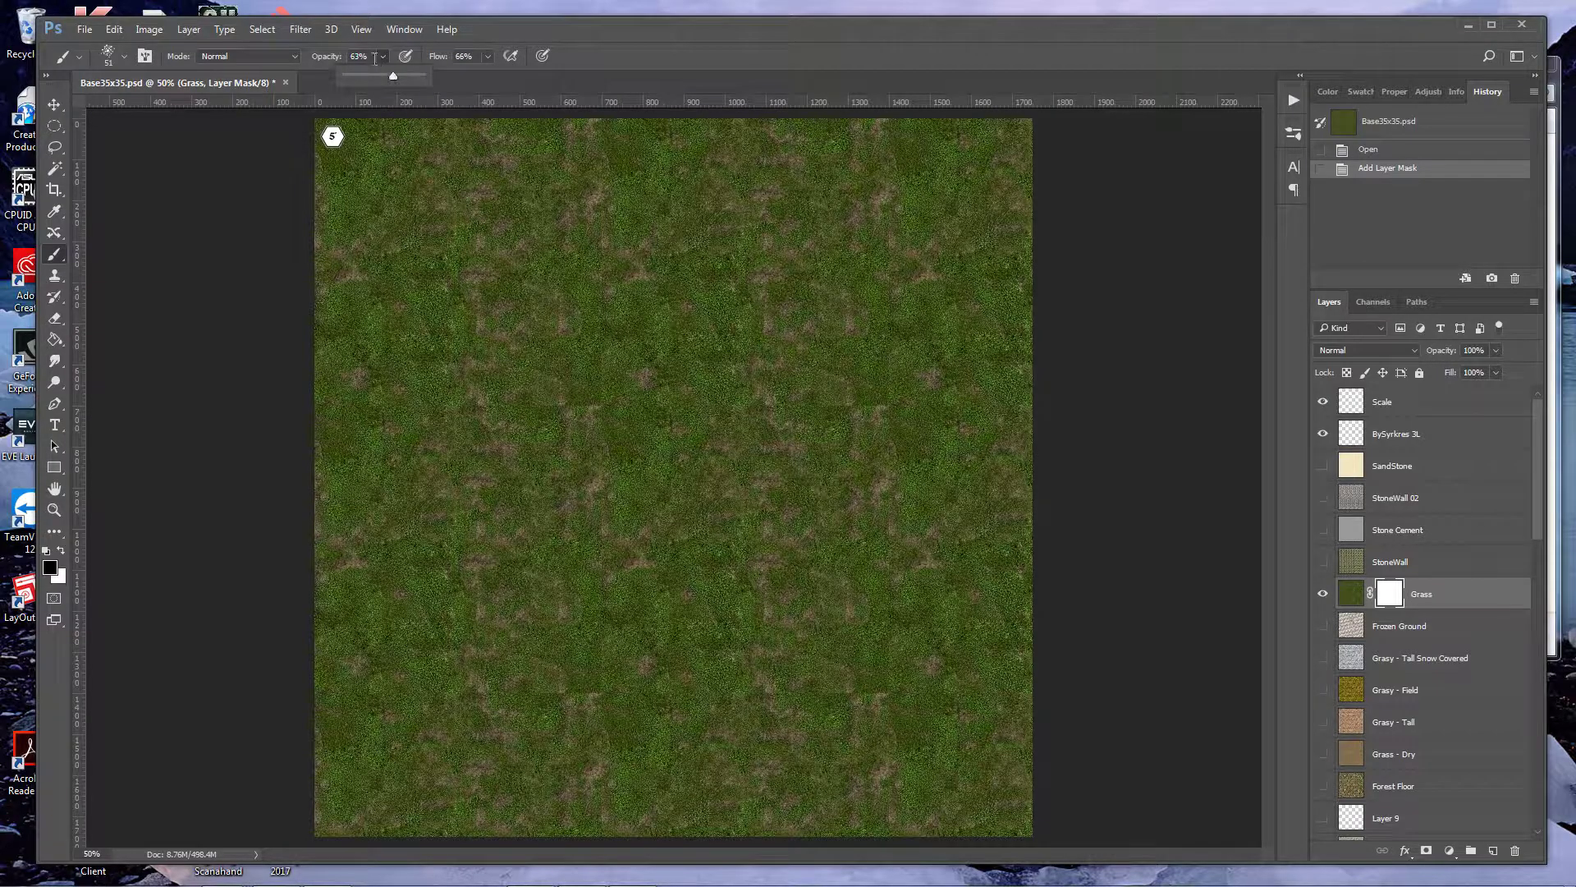
pyautogui.click(489, 56)
pyautogui.moveTo(493, 75); pyautogui.dragTo(499, 75)
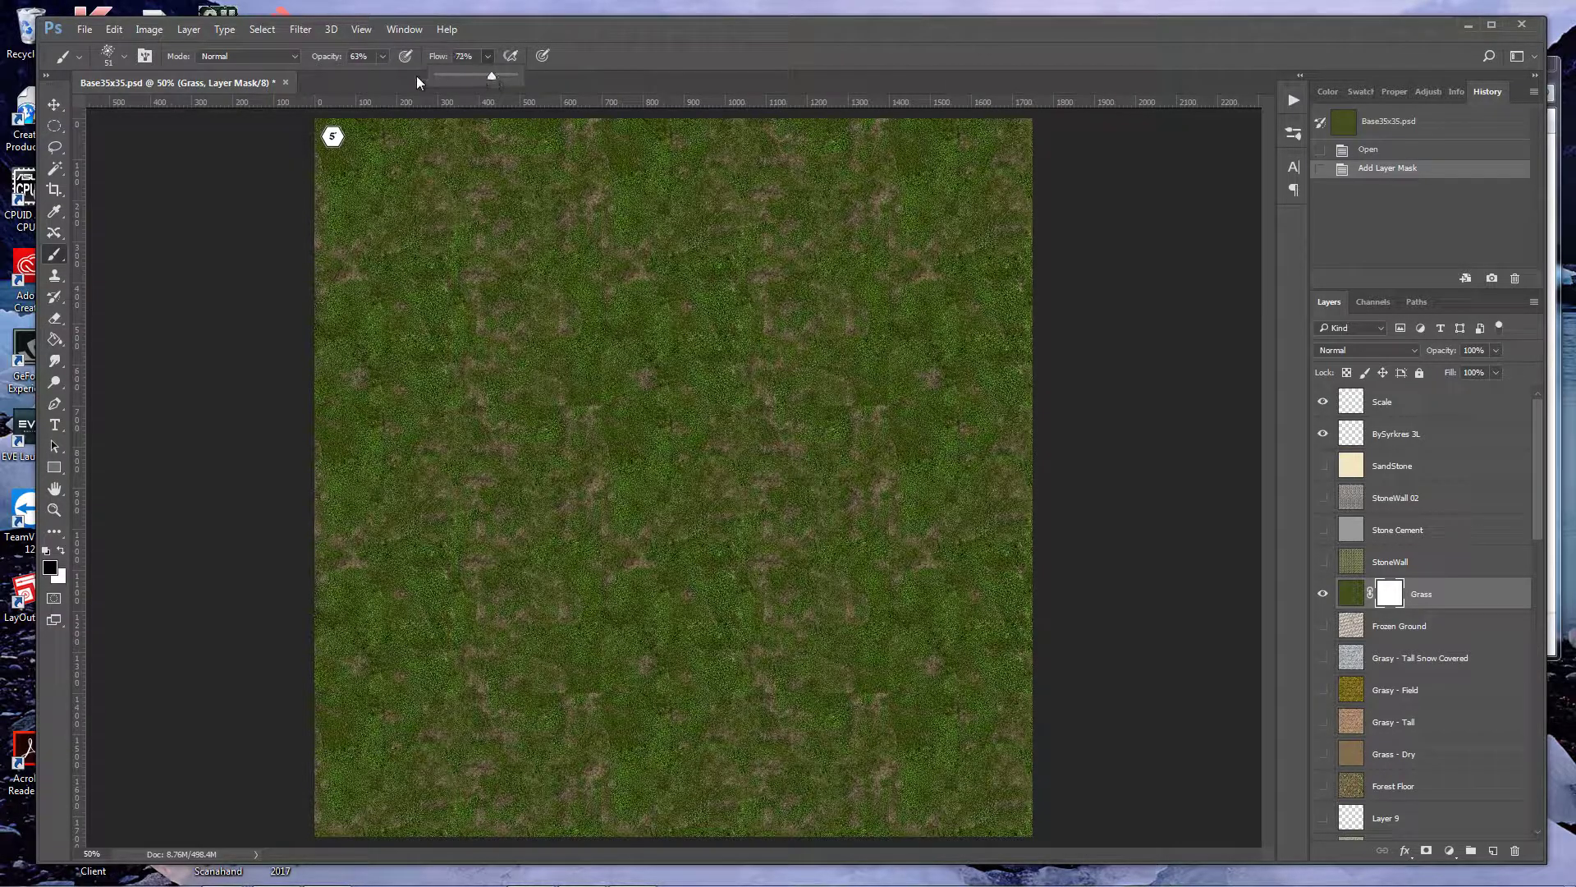
pyautogui.click(383, 56)
pyautogui.click(383, 56)
pyautogui.moveTo(381, 76); pyautogui.dragTo(391, 75)
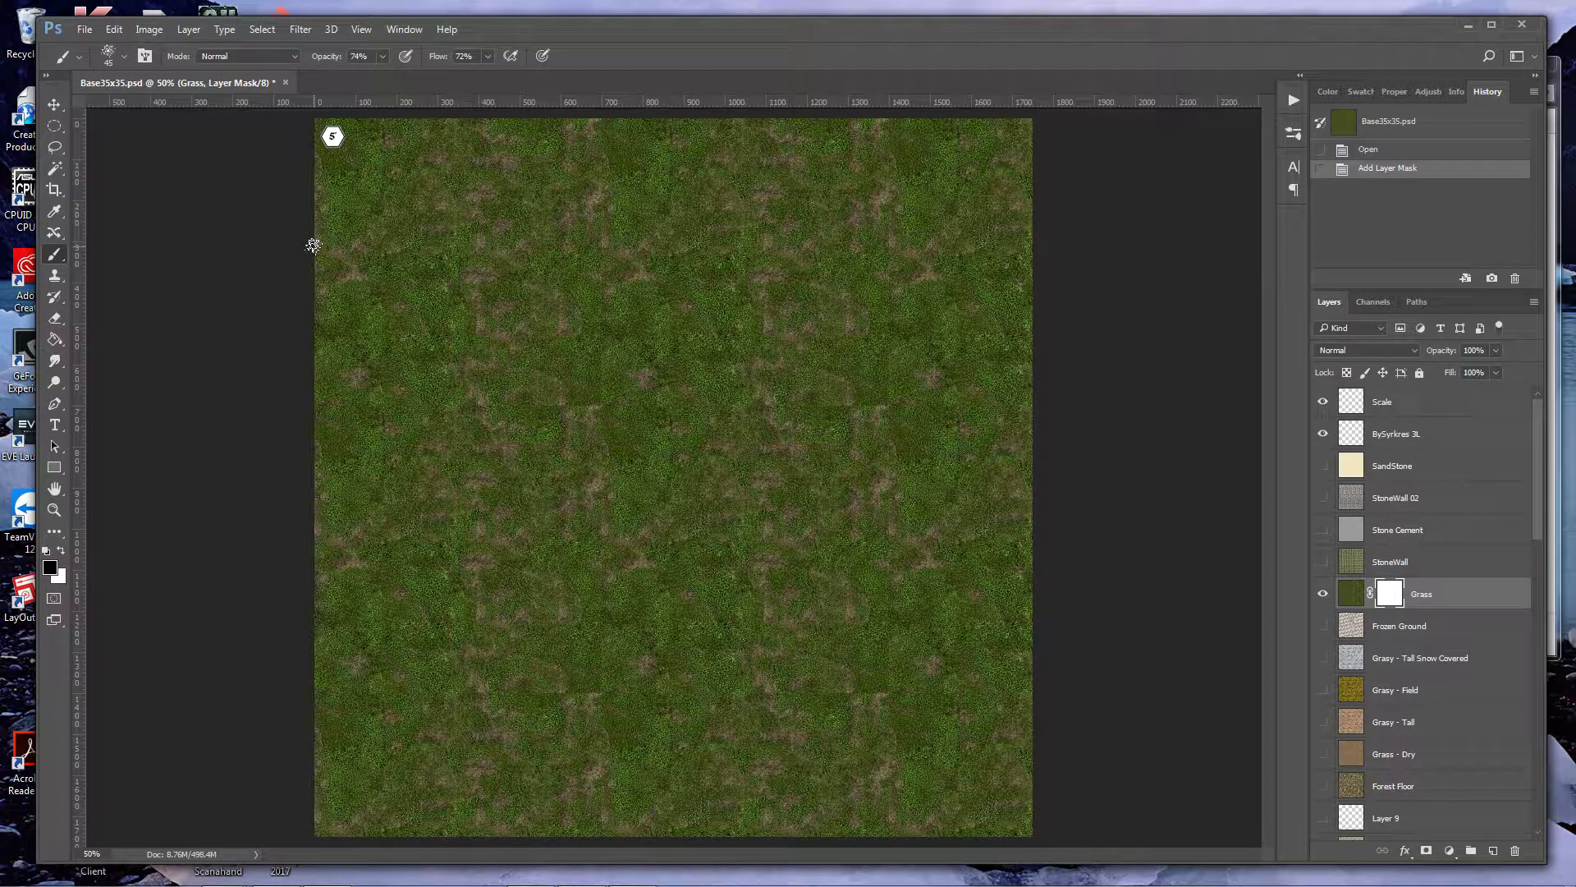
# Step: Paint a thin winding path in black on the Grass mask and make the Grasy - Field layer visible beneath it
pyautogui.moveTo(328, 261)
pyautogui.mouseDown()
pyautogui.moveTo(492, 255)
pyautogui.moveTo(643, 334)
pyautogui.moveTo(713, 325)
pyautogui.moveTo(807, 229)
pyautogui.moveTo(826, 169)
pyautogui.moveTo(885, 112)
pyautogui.mouseUp()
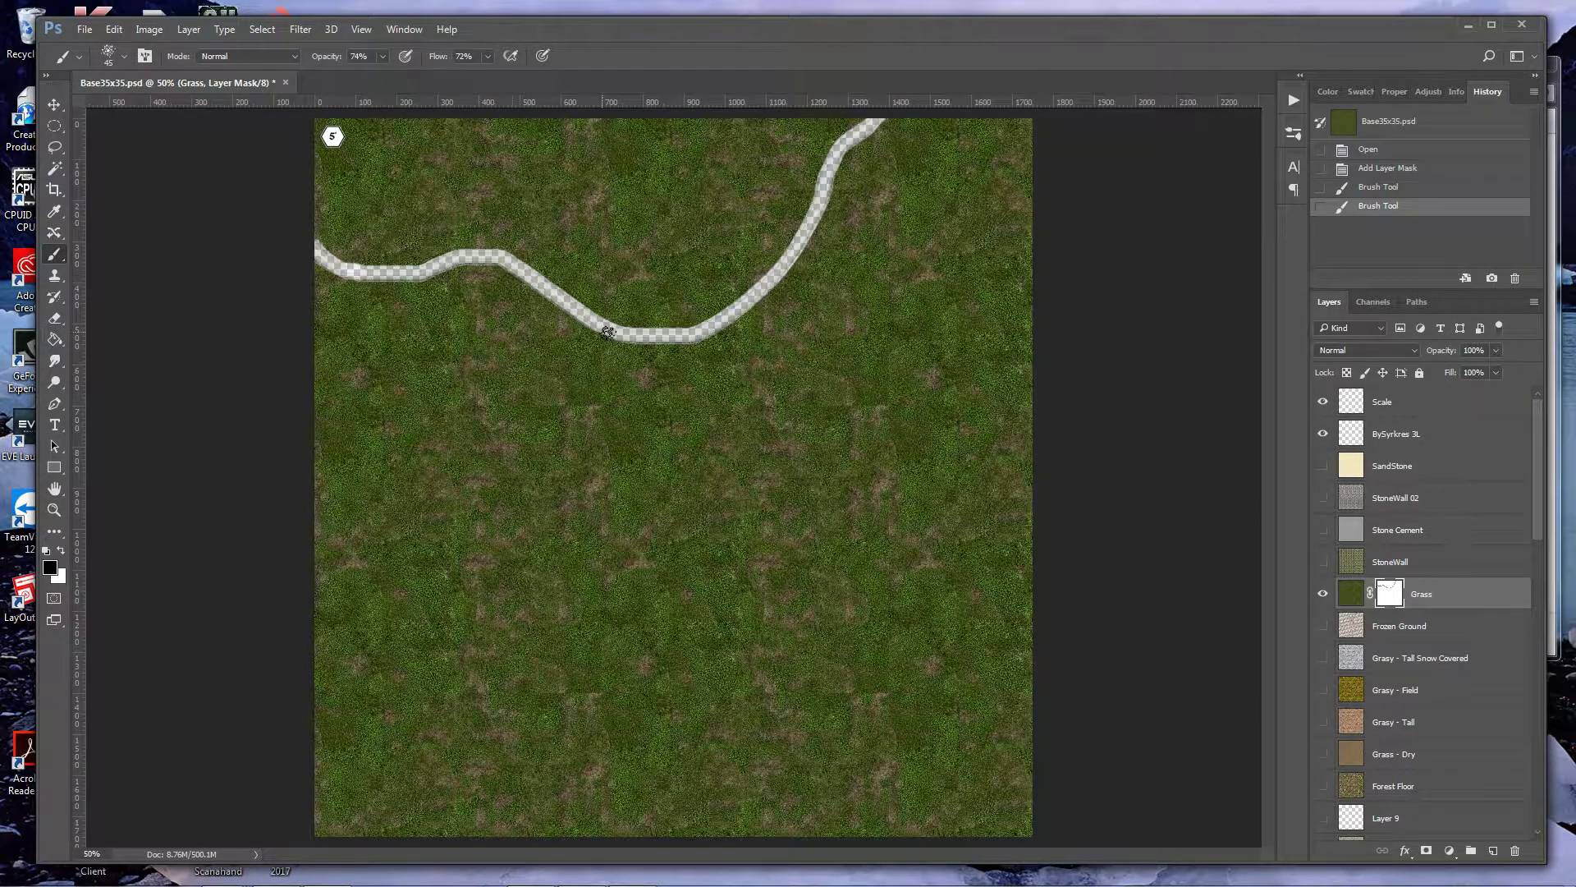
pyautogui.click(1323, 691)
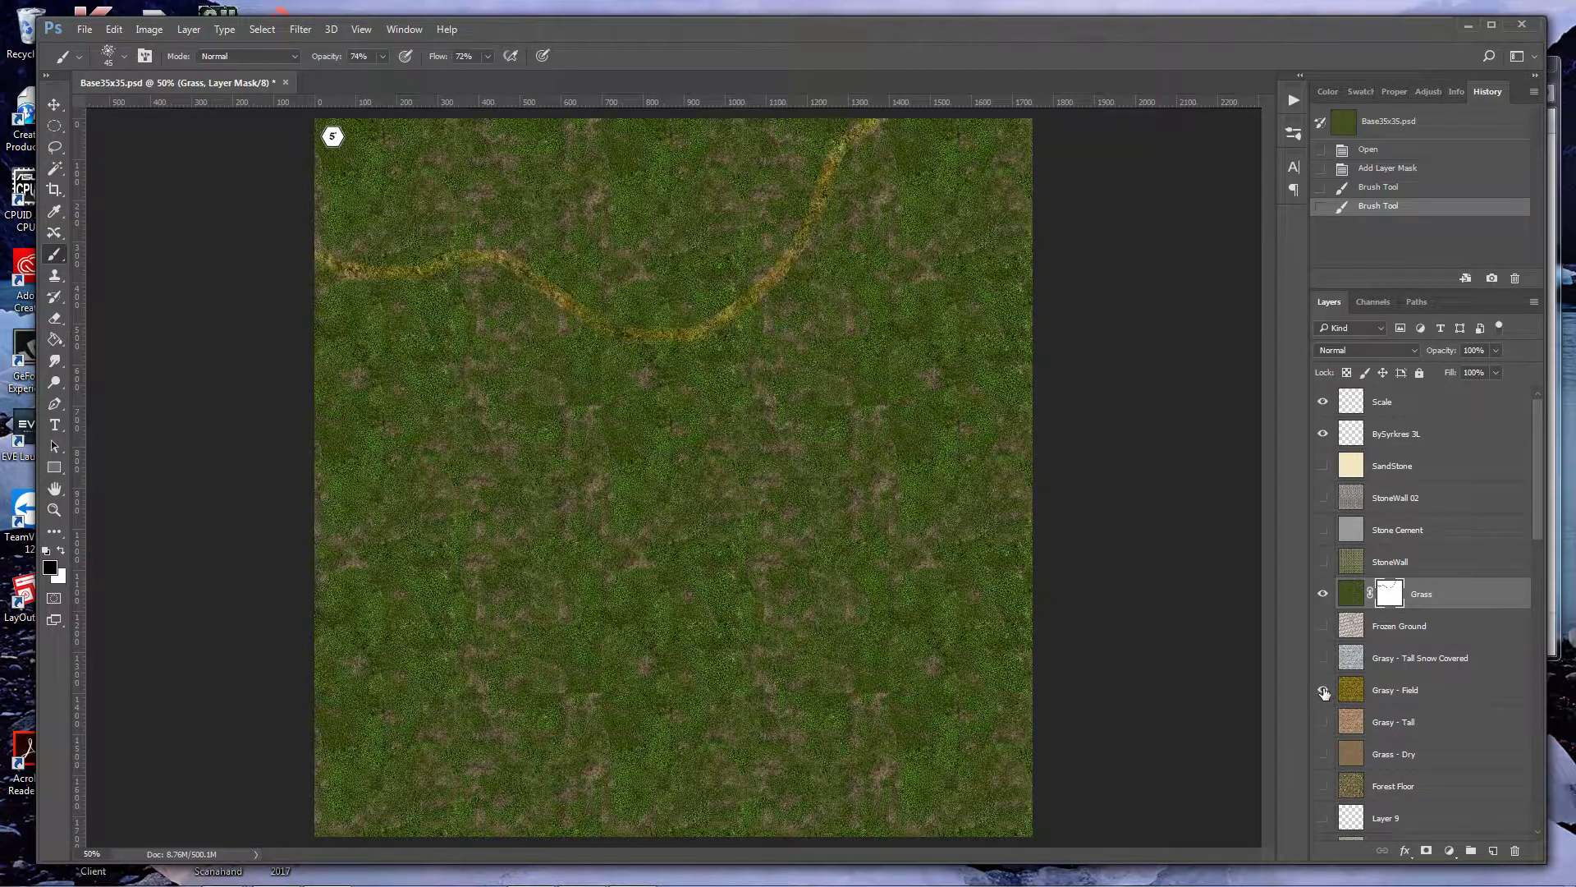
pyautogui.scroll(-5, 1396, 751)
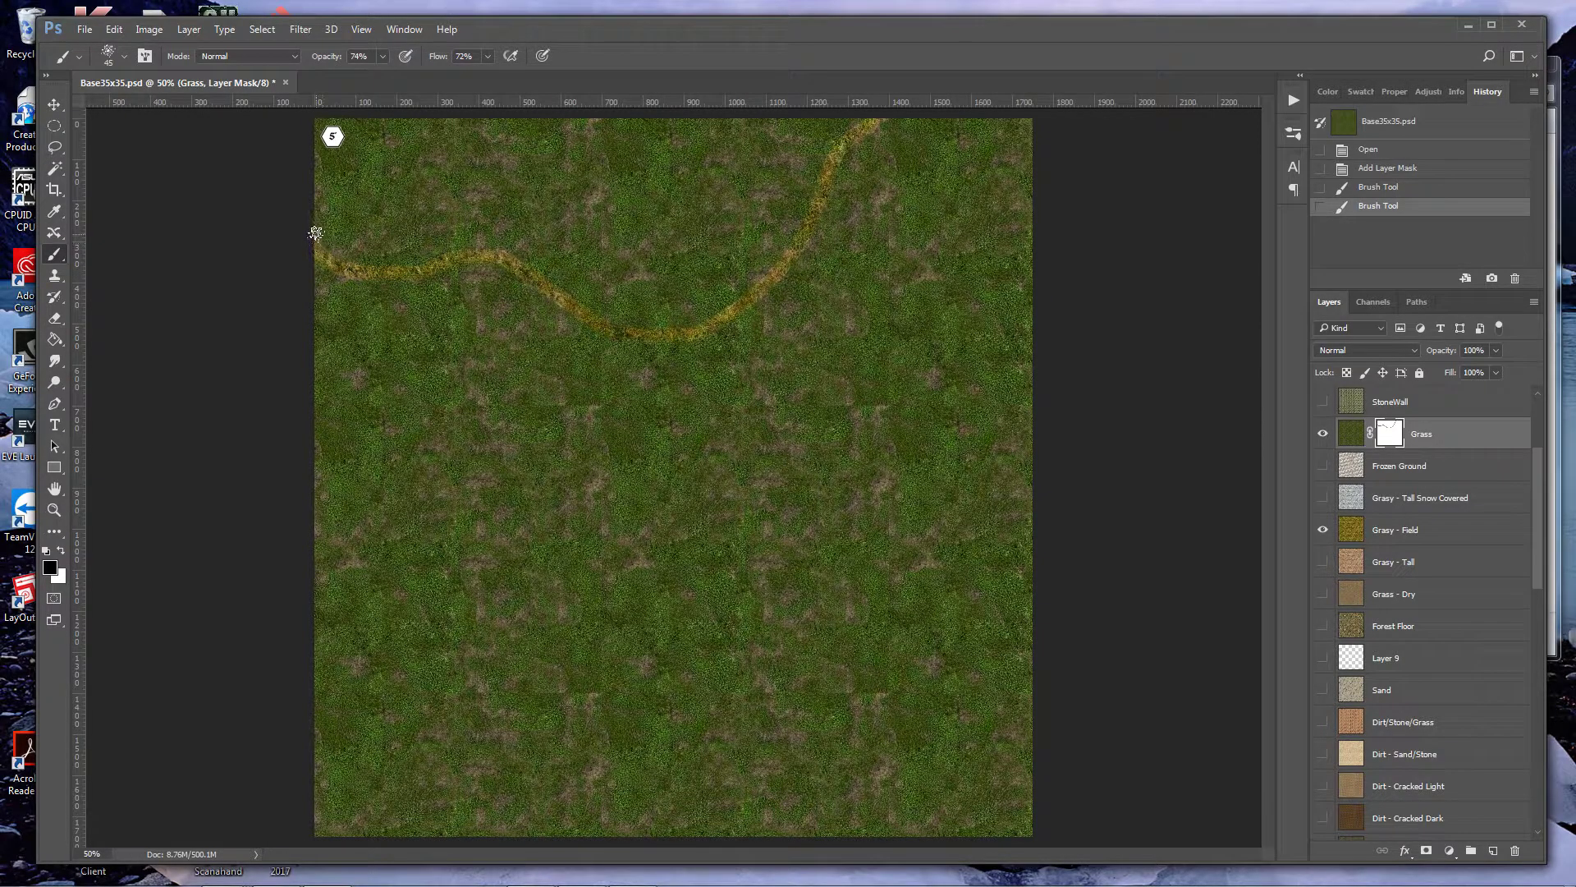
# Step: Enlarge the brush to 150 px and widen the whole path on the Grass mask to reveal more yellow field grass
pyautogui.moveTo(356, 261)
pyautogui.mouseDown()
pyautogui.moveTo(401, 259)
pyautogui.moveTo(312, 234)
pyautogui.moveTo(410, 275)
pyautogui.moveTo(376, 272)
pyautogui.moveTo(495, 252)
pyautogui.moveTo(481, 260)
pyautogui.moveTo(506, 257)
pyautogui.moveTo(632, 328)
pyautogui.moveTo(704, 325)
pyautogui.moveTo(788, 257)
pyautogui.moveTo(856, 133)
pyautogui.moveTo(910, 113)
pyautogui.moveTo(836, 153)
pyautogui.moveTo(730, 302)
pyautogui.moveTo(671, 318)
pyautogui.moveTo(613, 319)
pyautogui.moveTo(500, 250)
pyautogui.moveTo(391, 268)
pyautogui.moveTo(316, 235)
pyautogui.mouseUp()
pyautogui.press(']')
pyautogui.press(']')
pyautogui.press(']')
pyautogui.press(']')
pyautogui.press(']')
pyautogui.press(']')
pyautogui.press(']')
pyautogui.click(421, 267)
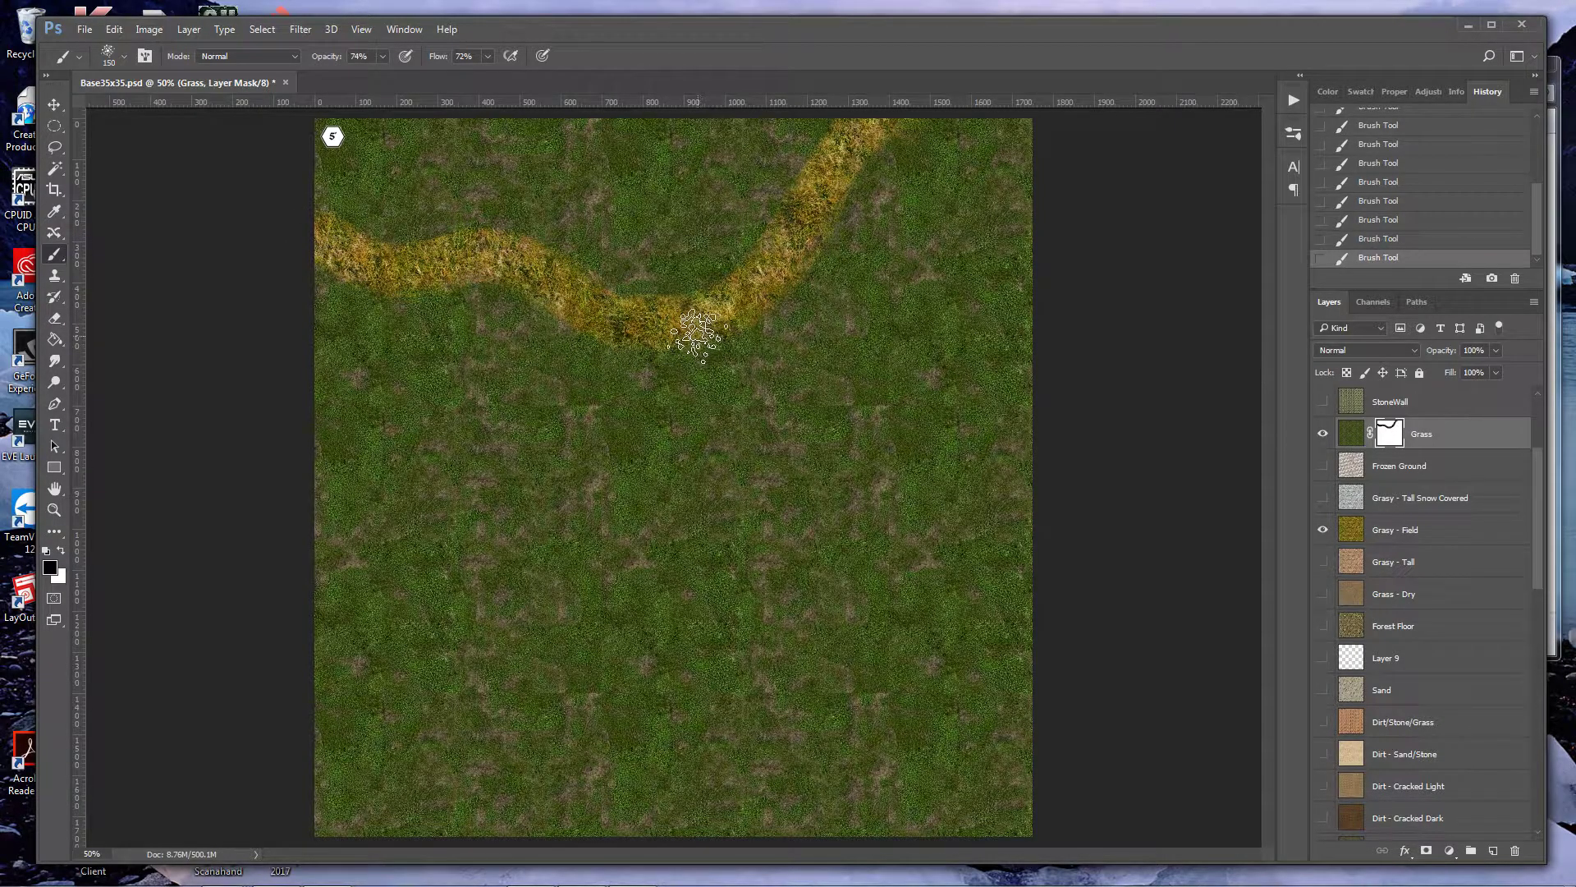
pyautogui.moveTo(605, 317); pyautogui.dragTo(599, 327)
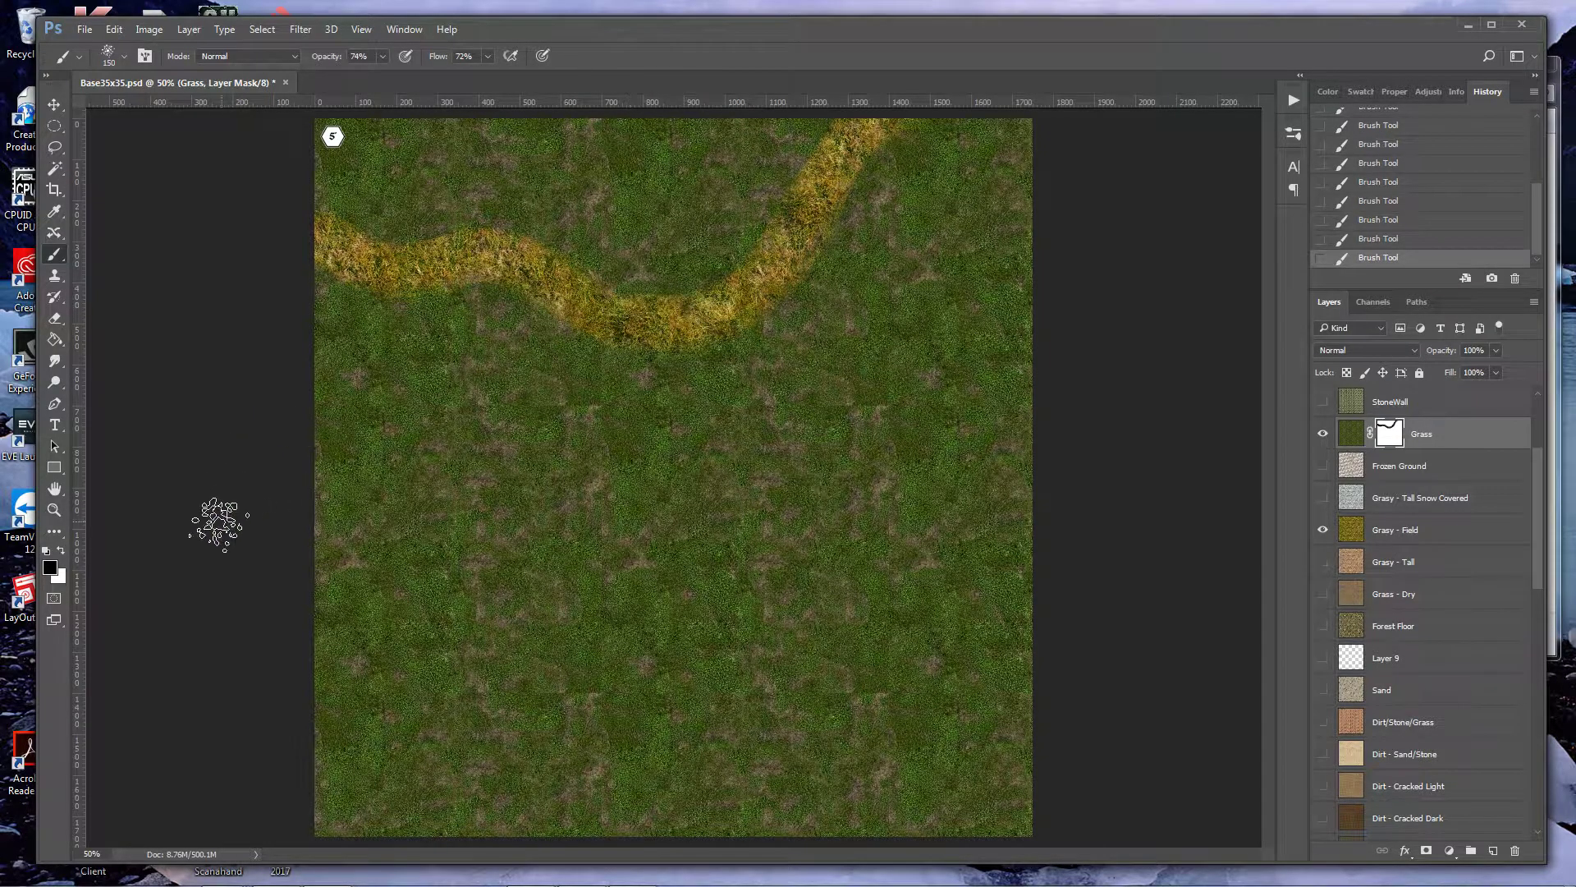
# Step: View the path at 100% and lower the brush to 22% flow and 27% opacity
pyautogui.doubleClick(55, 509)
pyautogui.scroll(5, 587, 520)
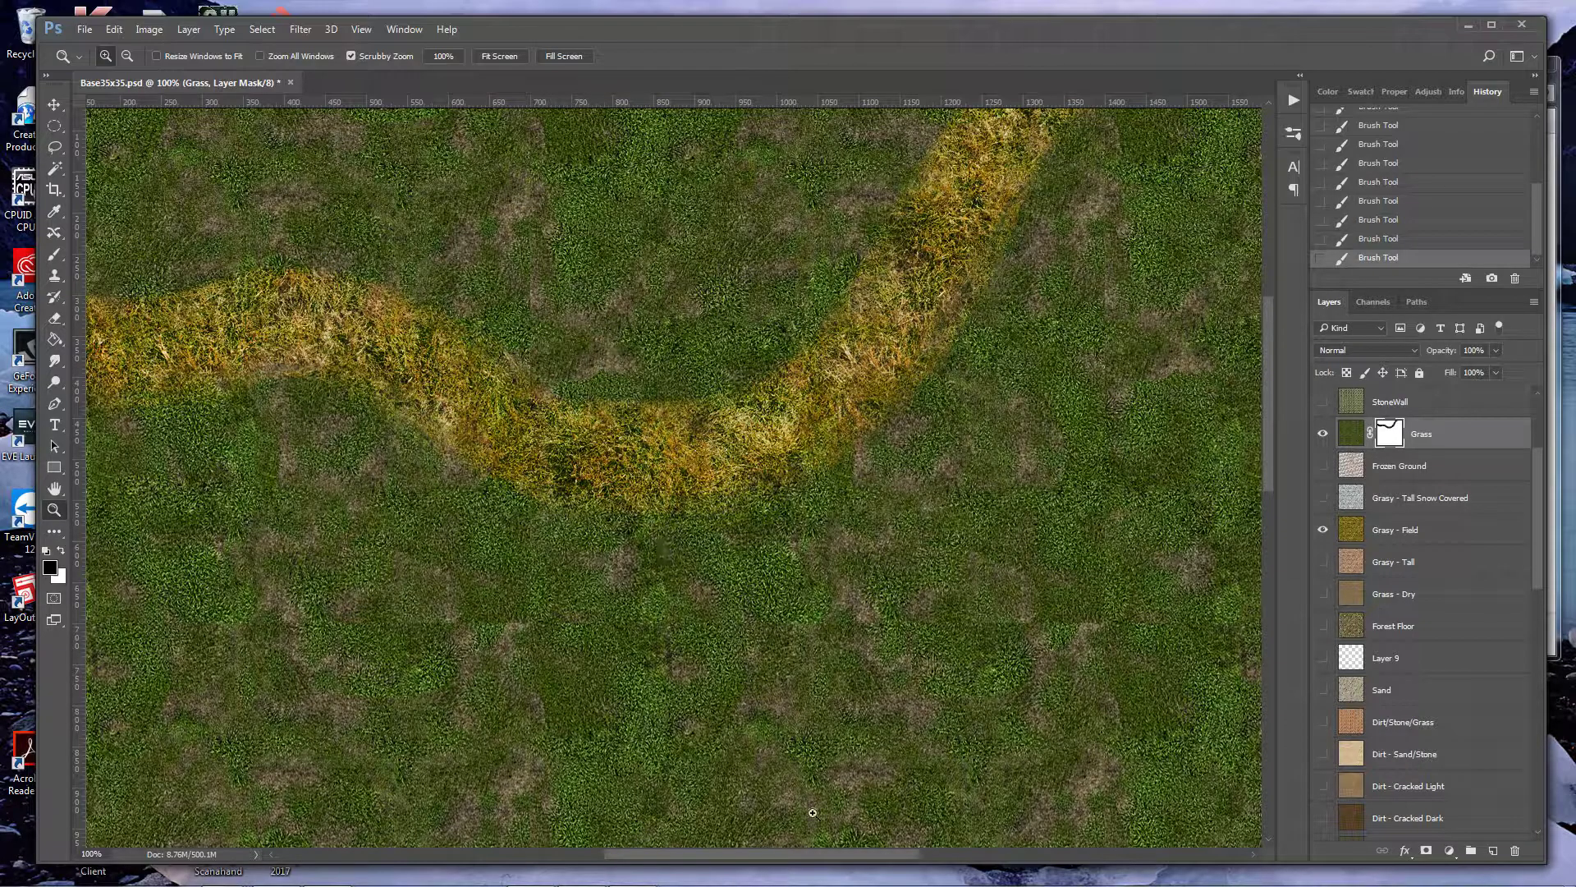
pyautogui.moveTo(824, 855); pyautogui.dragTo(770, 854)
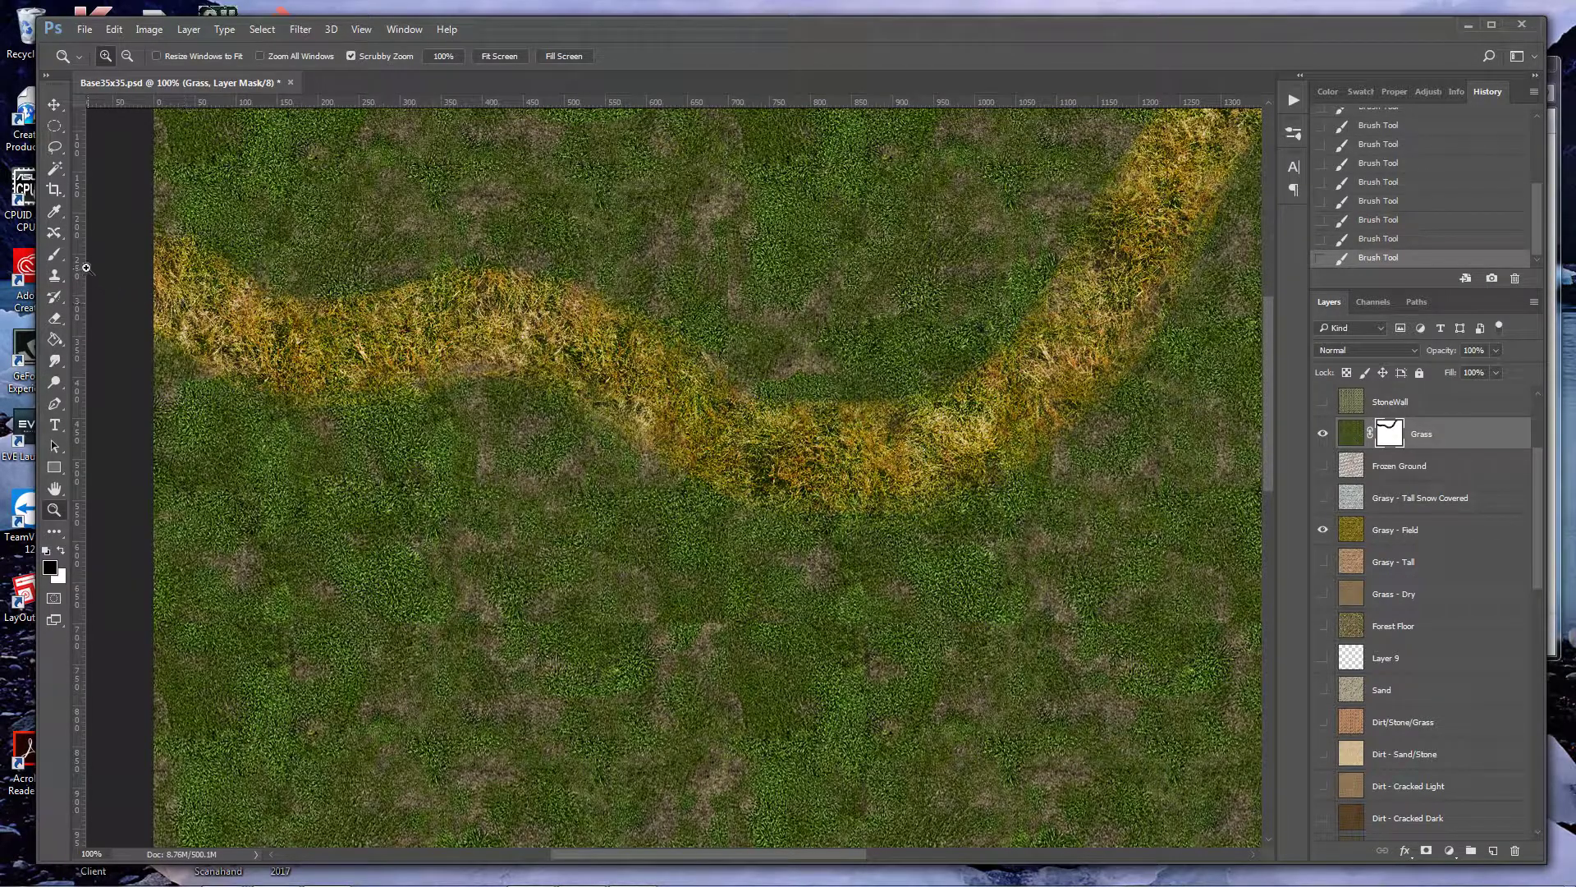
pyautogui.click(60, 253)
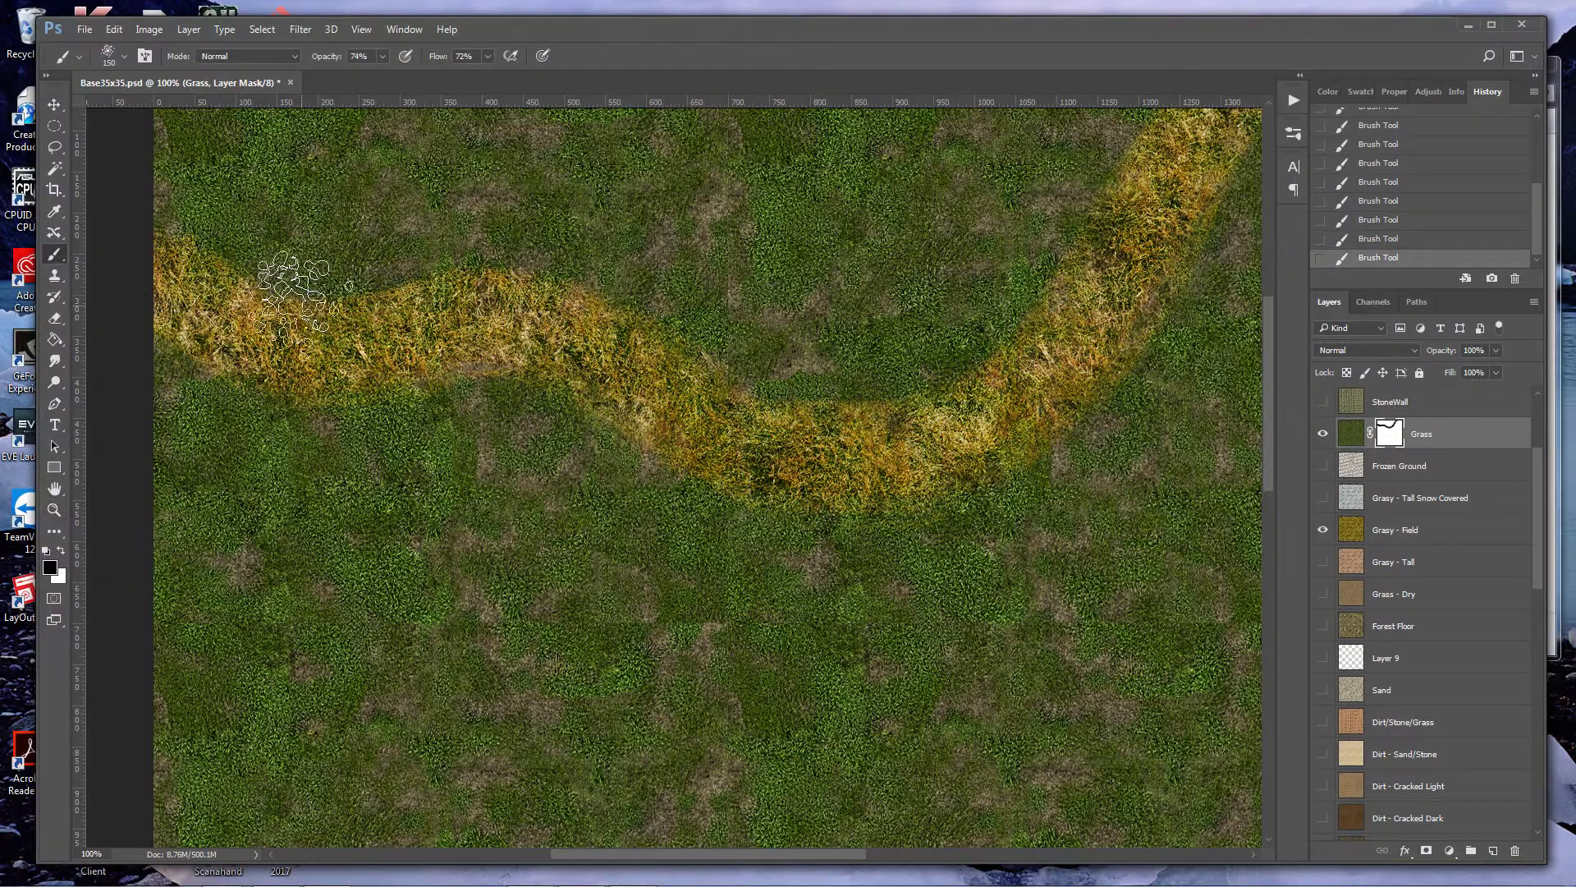
pyautogui.click(488, 56)
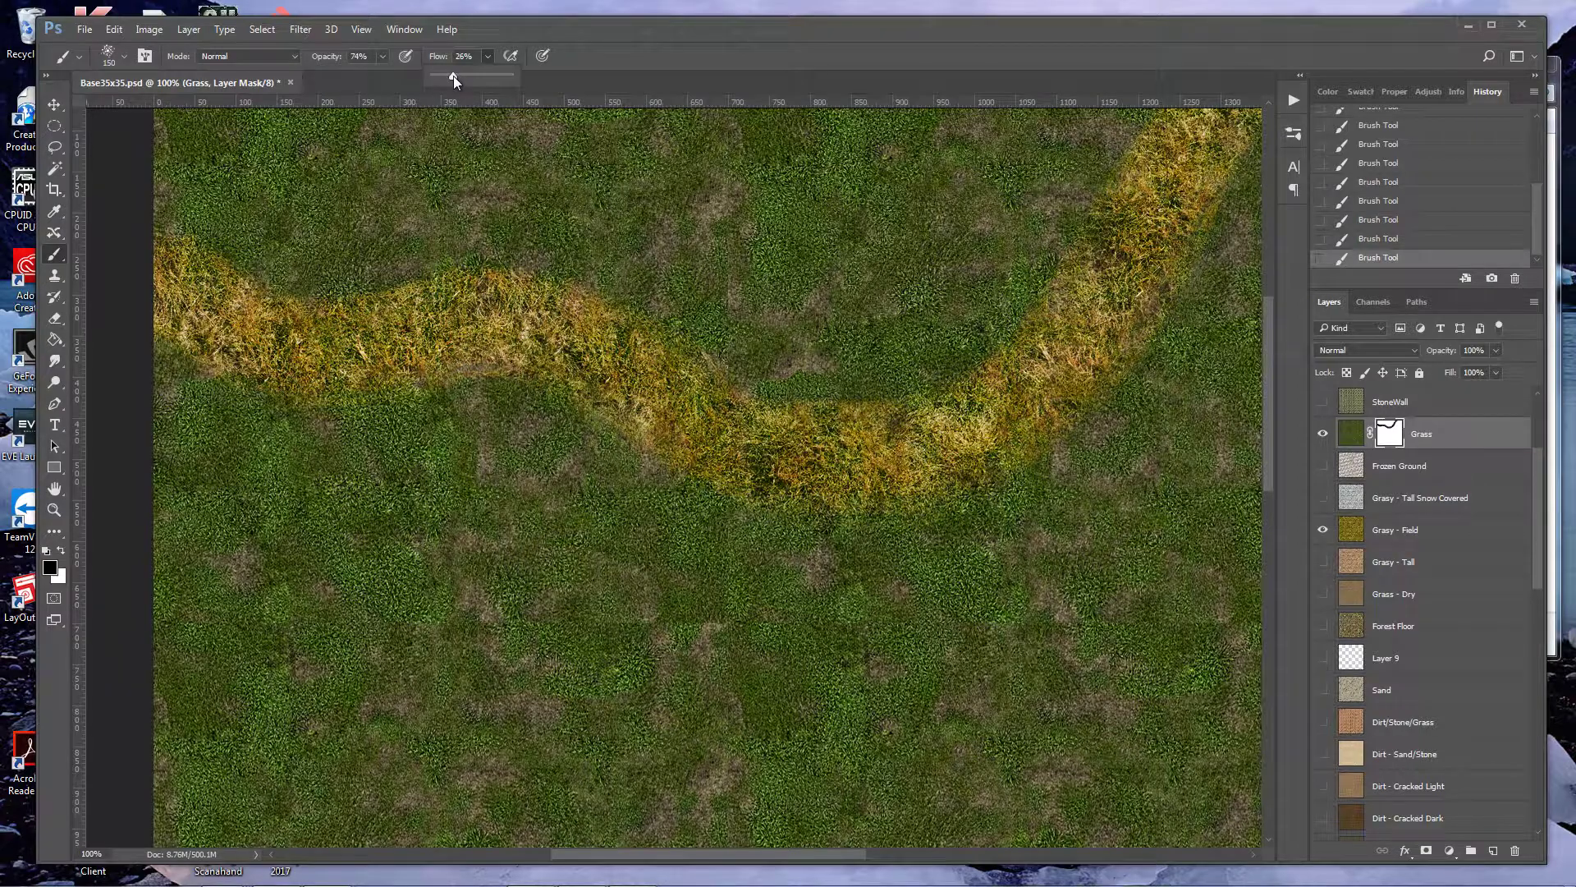
pyautogui.click(382, 56)
pyautogui.moveTo(386, 76); pyautogui.dragTo(348, 77)
# Step: Reduce the brush to 80 px and softly paint along the path's edges on the Grass mask to blend them
pyautogui.press('[')
pyautogui.press('[')
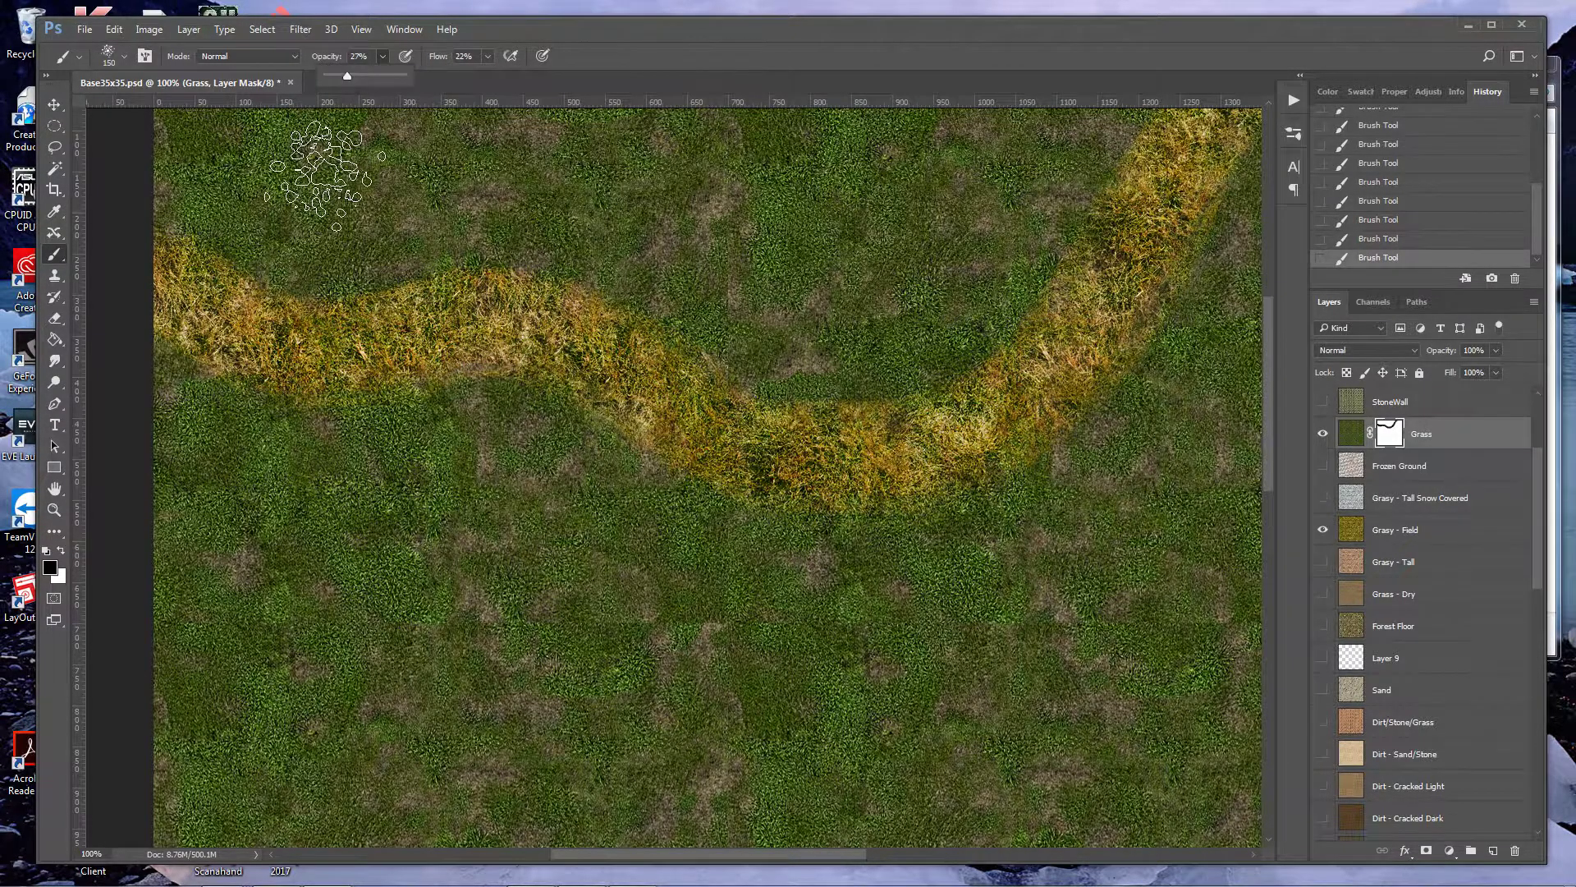
pyautogui.press('[')
pyautogui.moveTo(197, 246)
pyautogui.mouseDown()
pyautogui.moveTo(169, 223)
pyautogui.moveTo(239, 275)
pyautogui.moveTo(192, 261)
pyautogui.moveTo(312, 291)
pyautogui.mouseUp()
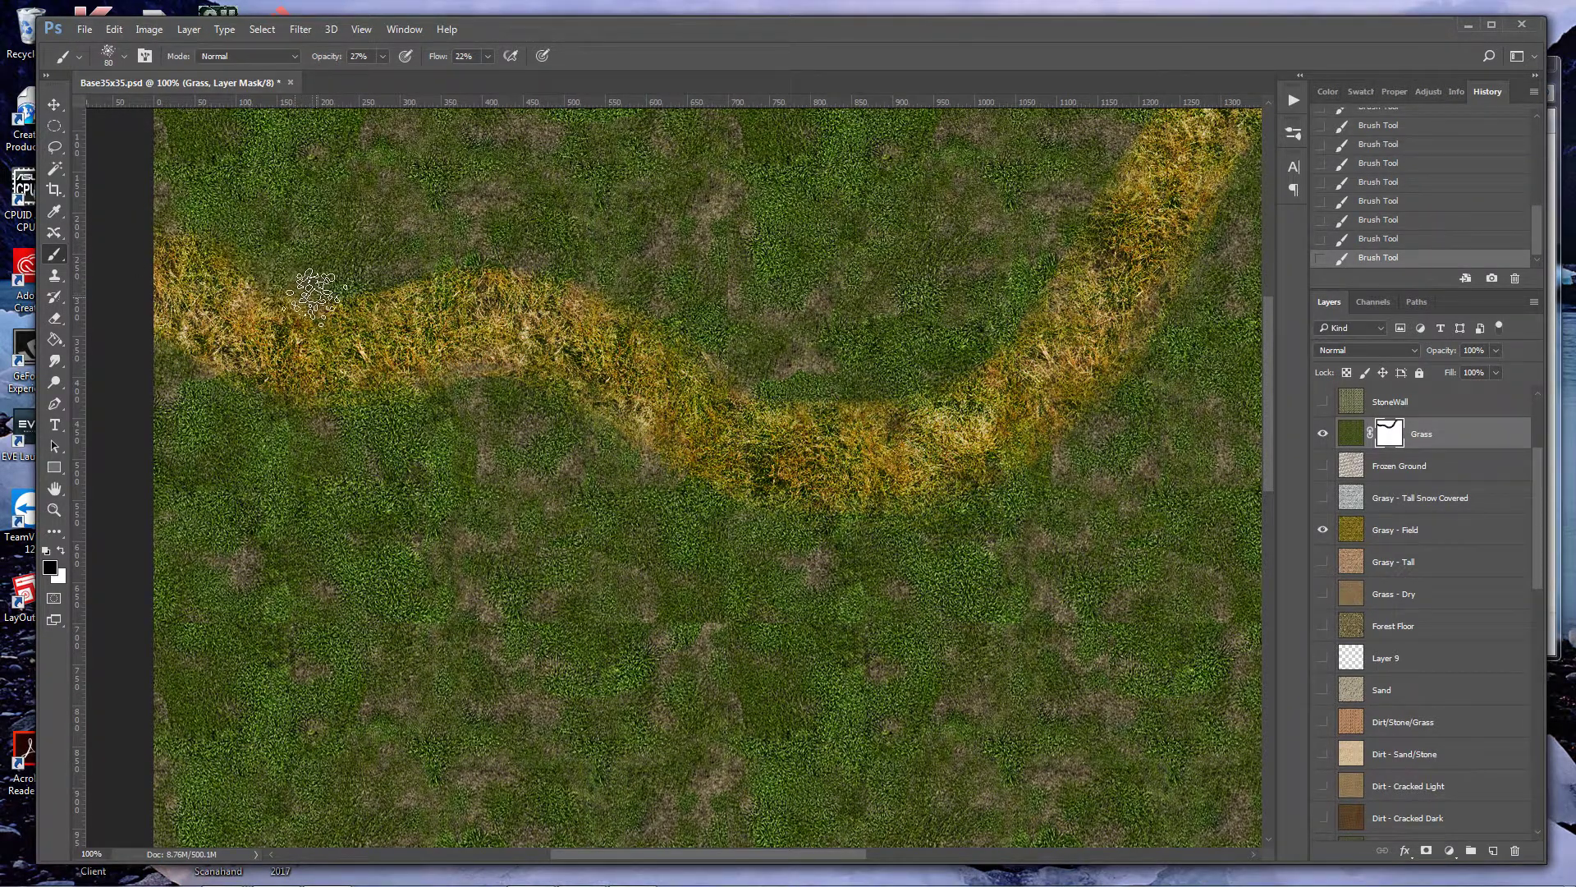
pyautogui.click(427, 279)
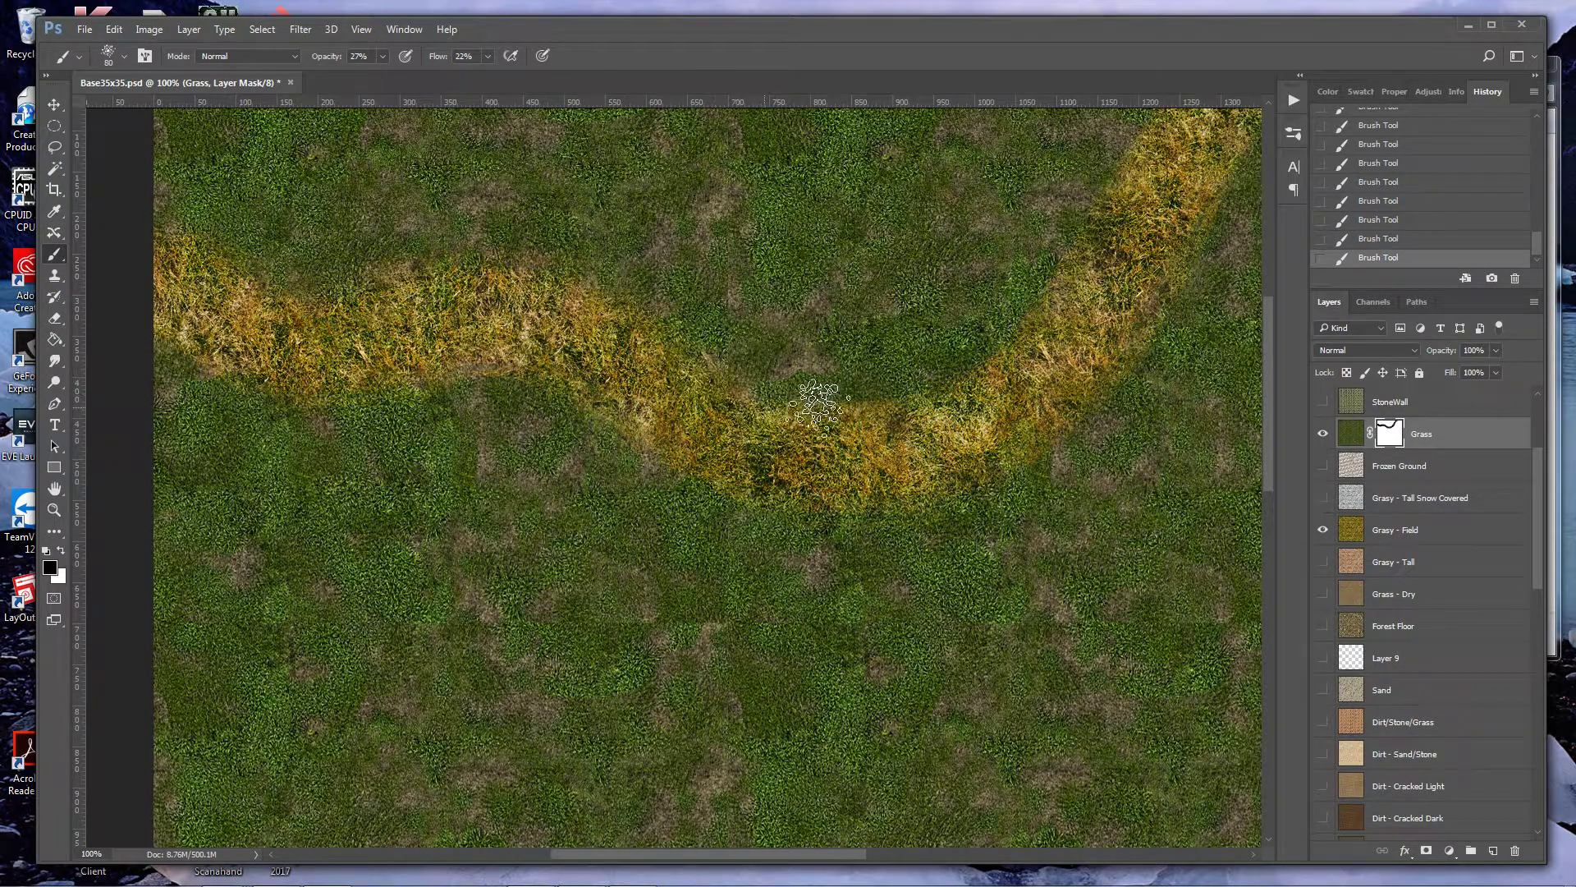
# Step: Make the Dirt - Cracked Light layer visible and toggle the Grasy - Field layer to compare the path with both textures
pyautogui.click(1323, 530)
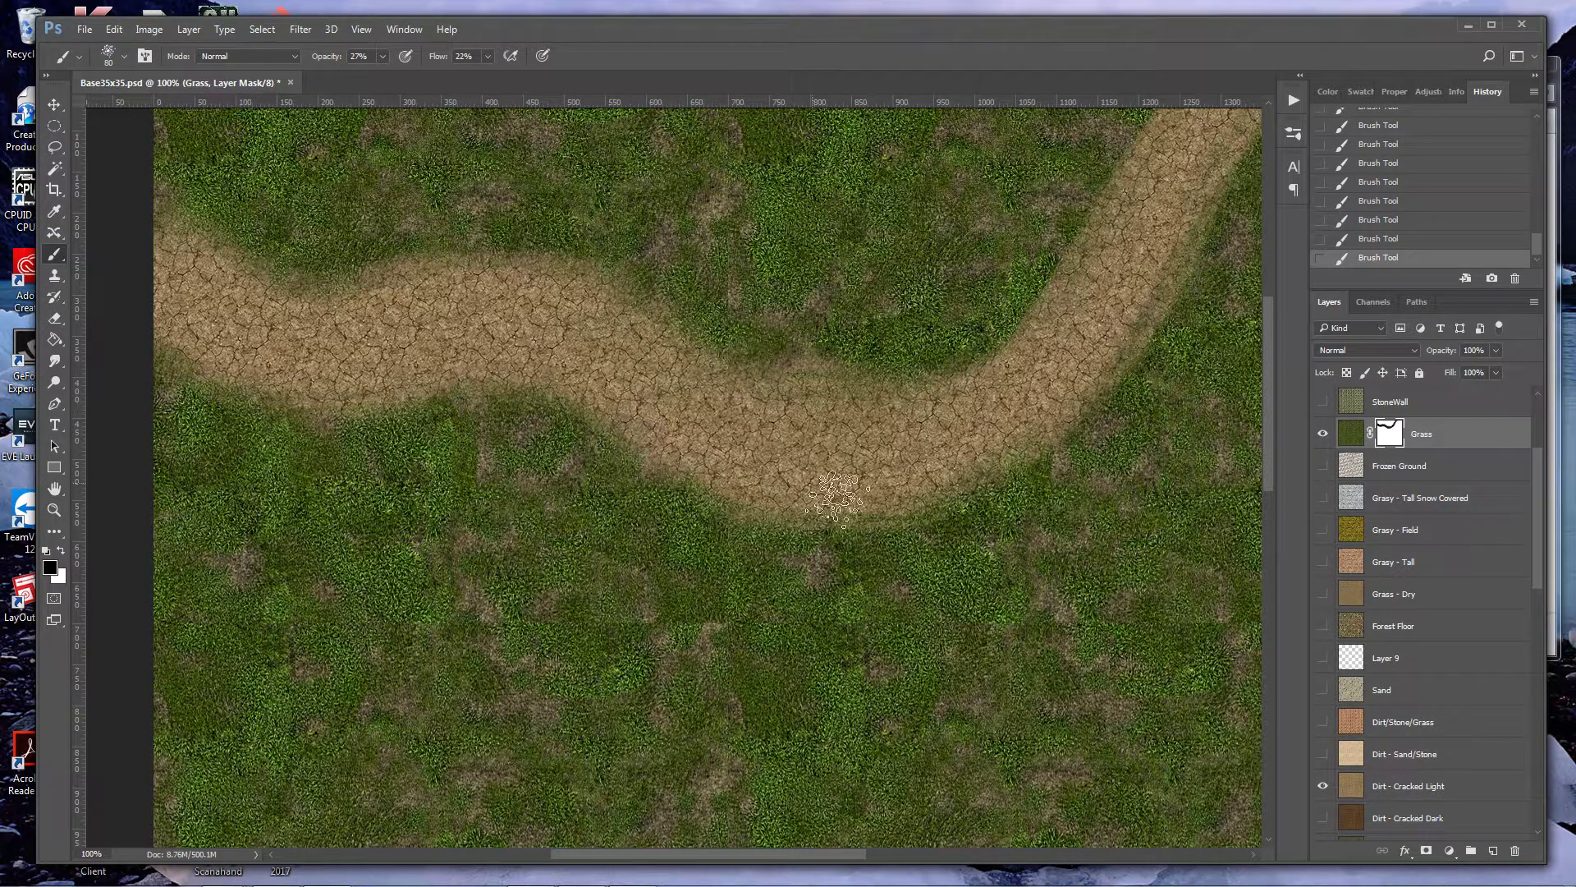
pyautogui.click(1324, 531)
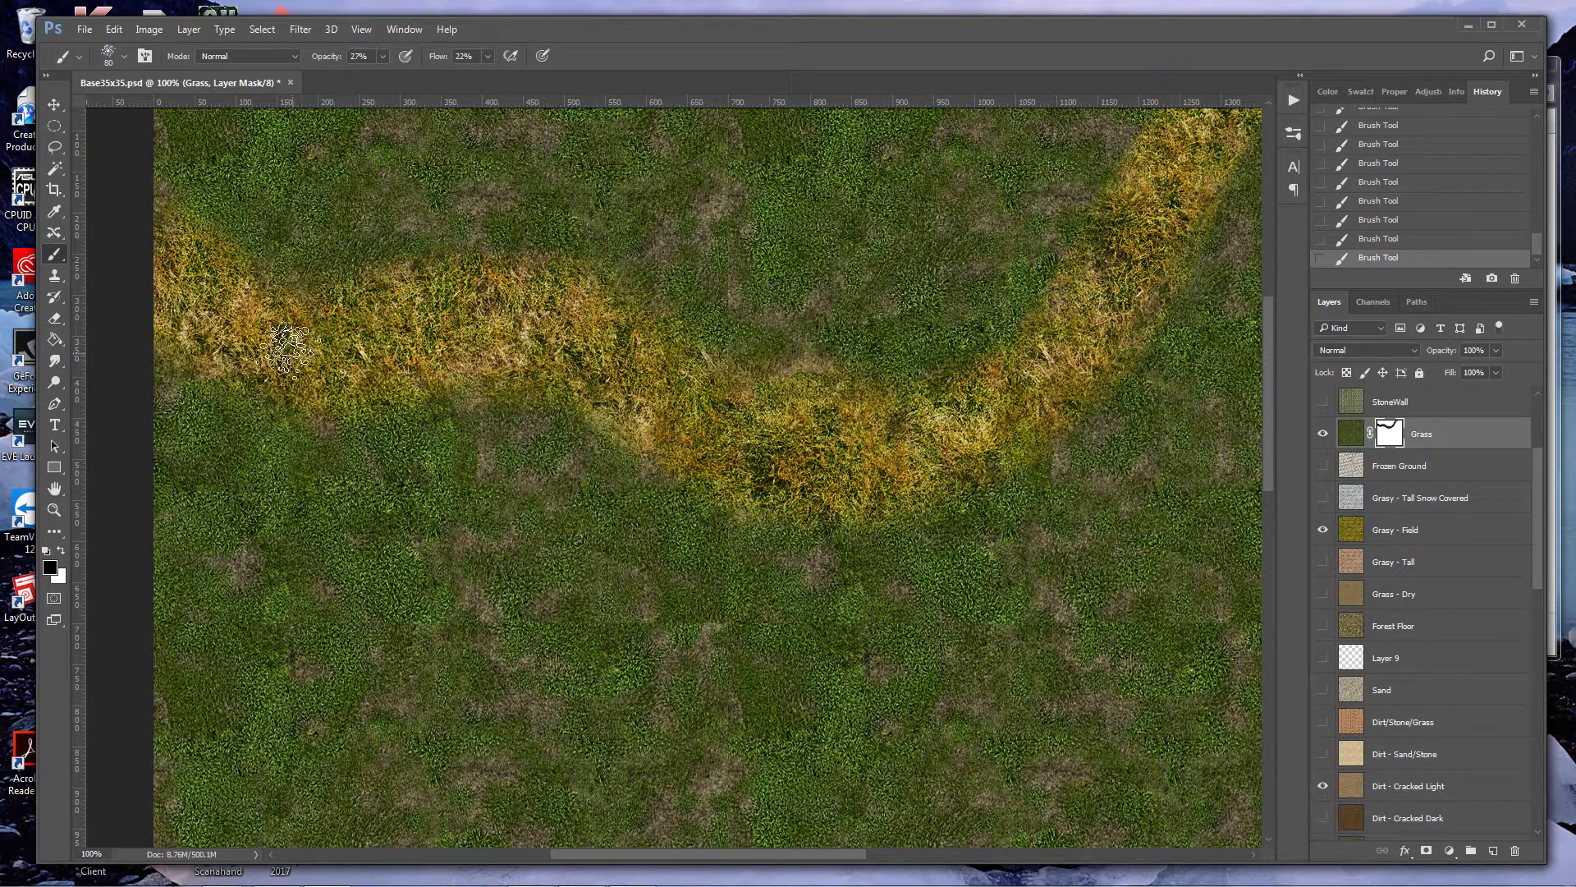
pyautogui.click(1322, 531)
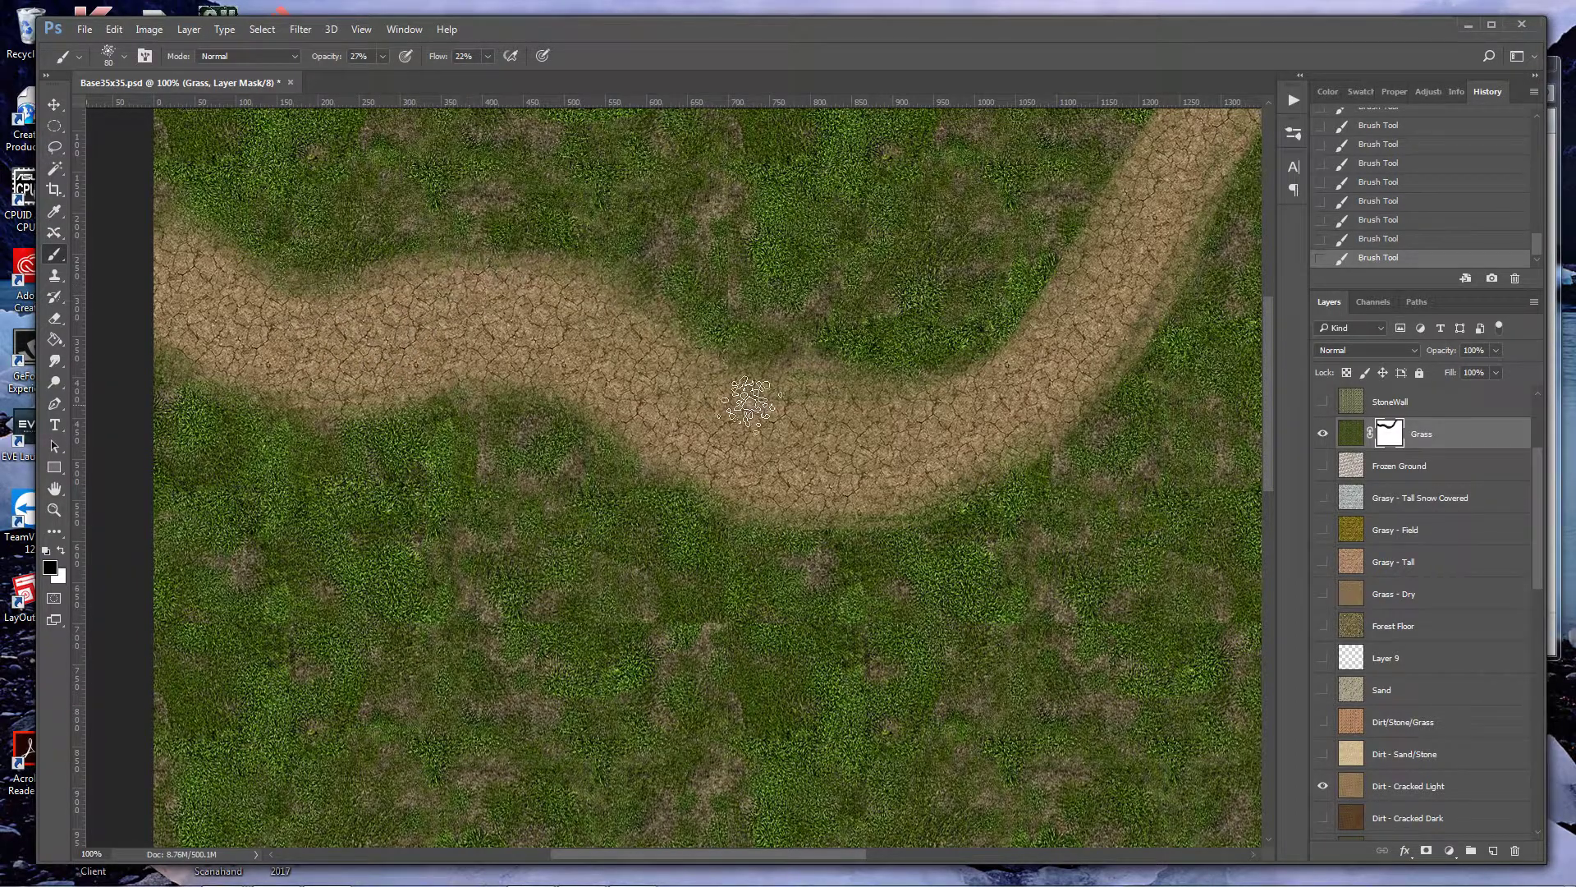
pyautogui.click(1324, 532)
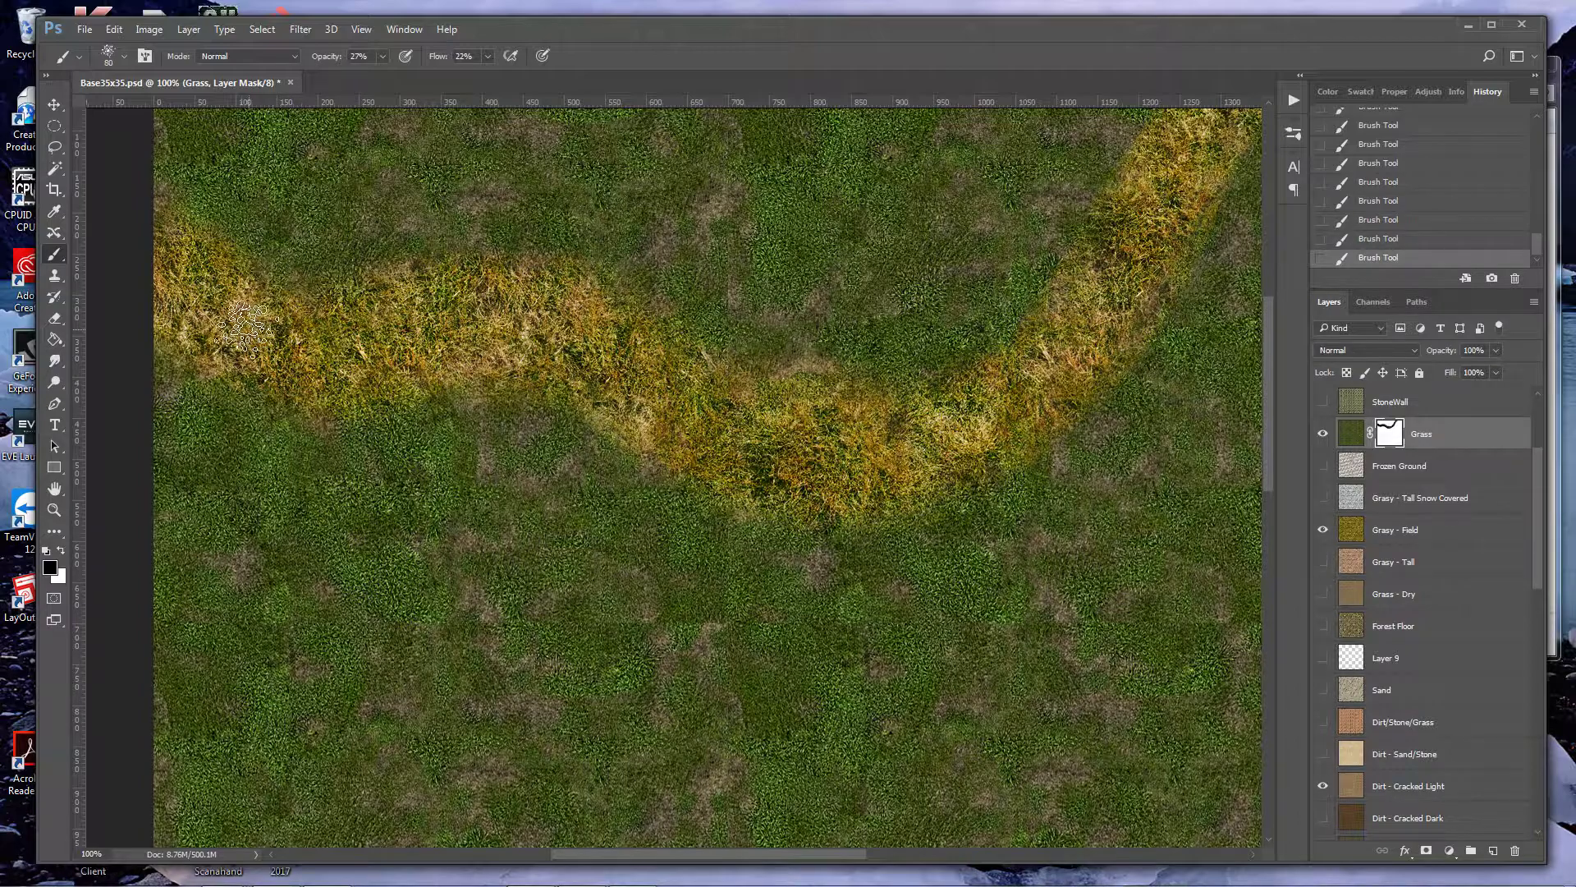
# Step: Add a layer mask to Grasy - Field and paint a narrower dirt path through the yellow grass at 71% flow and 53% opacity
pyautogui.click(1428, 539)
pyautogui.click(1427, 852)
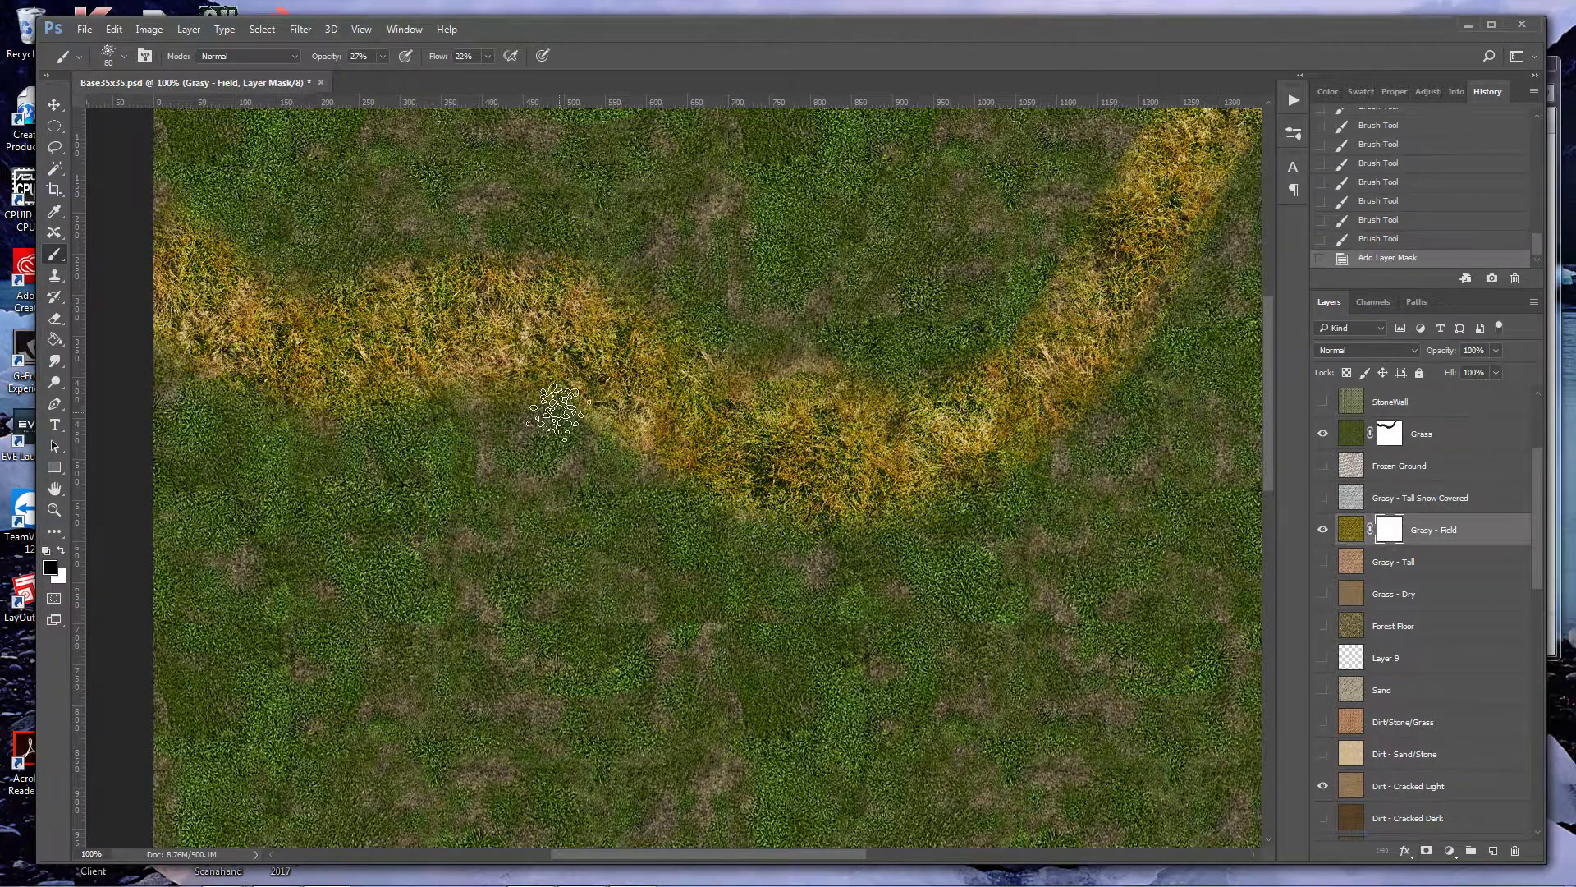
pyautogui.click(488, 55)
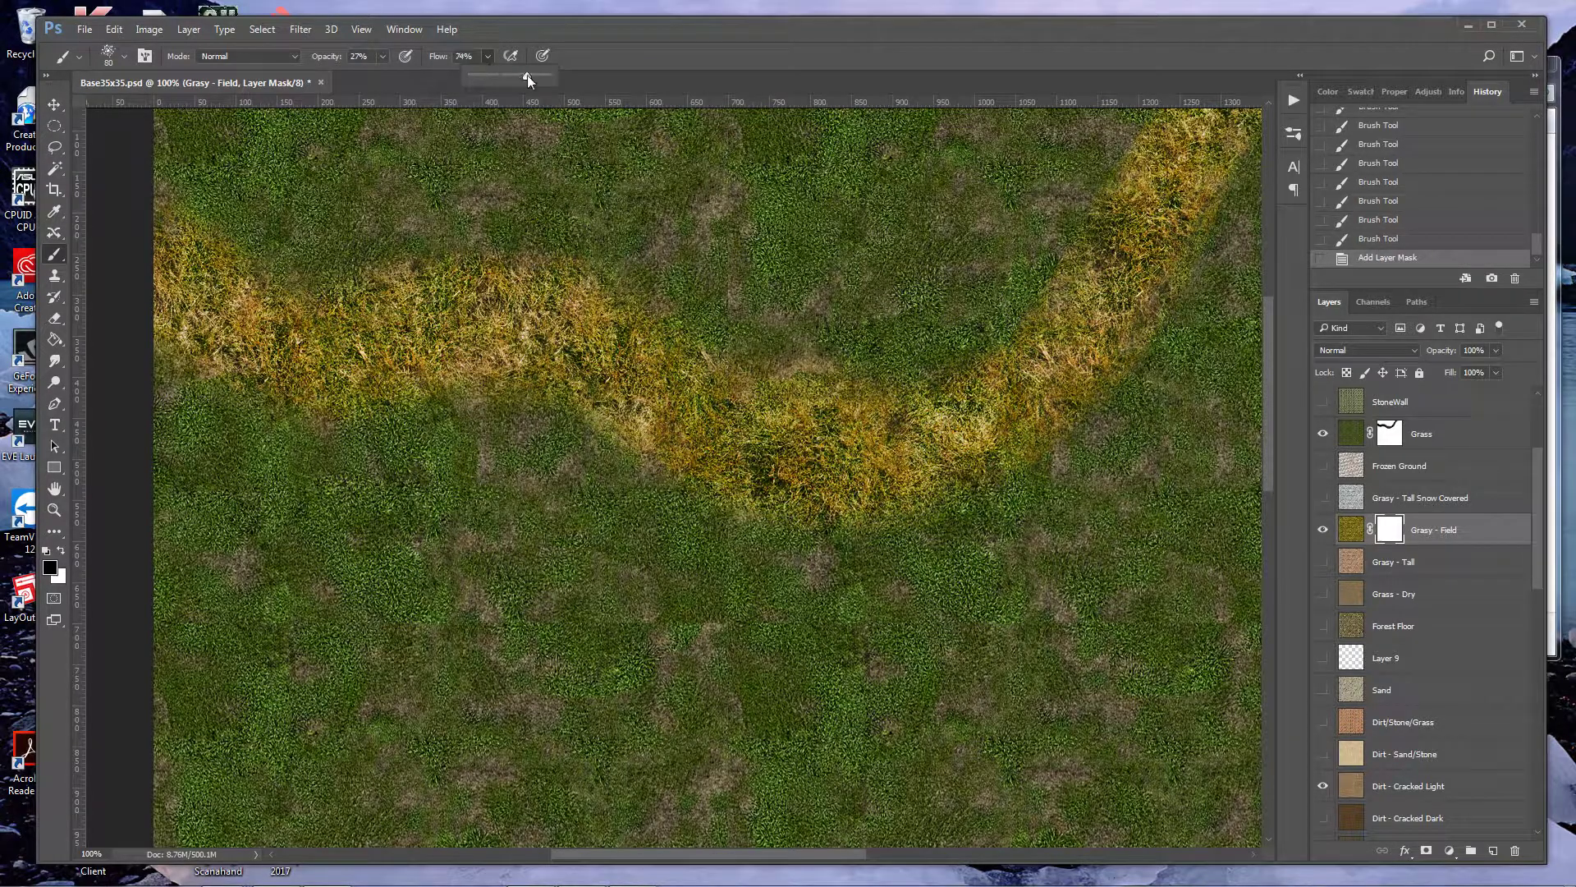
pyautogui.moveTo(382, 55); pyautogui.dragTo(402, 75)
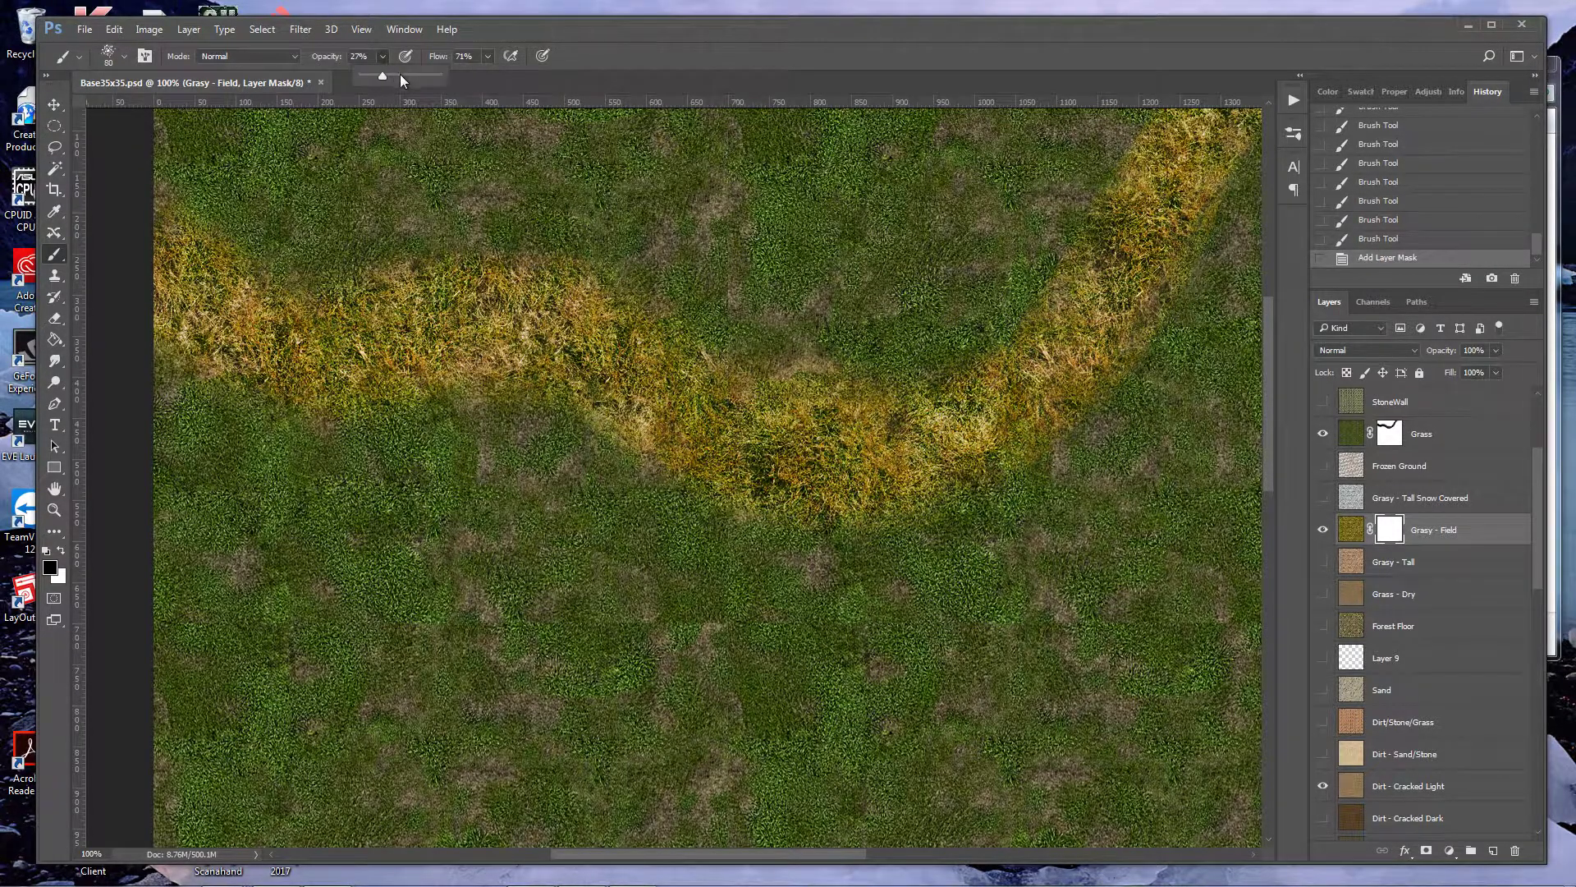
pyautogui.moveTo(161, 277)
pyautogui.mouseDown()
pyautogui.moveTo(280, 342)
pyautogui.moveTo(403, 341)
pyautogui.moveTo(421, 314)
pyautogui.moveTo(568, 339)
pyautogui.moveTo(537, 320)
pyautogui.moveTo(617, 350)
pyautogui.moveTo(599, 345)
pyautogui.moveTo(659, 399)
pyautogui.moveTo(642, 383)
pyautogui.moveTo(778, 463)
pyautogui.moveTo(843, 462)
pyautogui.moveTo(750, 455)
pyautogui.moveTo(936, 451)
pyautogui.moveTo(675, 460)
pyautogui.moveTo(762, 455)
pyautogui.moveTo(544, 305)
pyautogui.moveTo(290, 341)
pyautogui.moveTo(181, 279)
pyautogui.mouseUp()
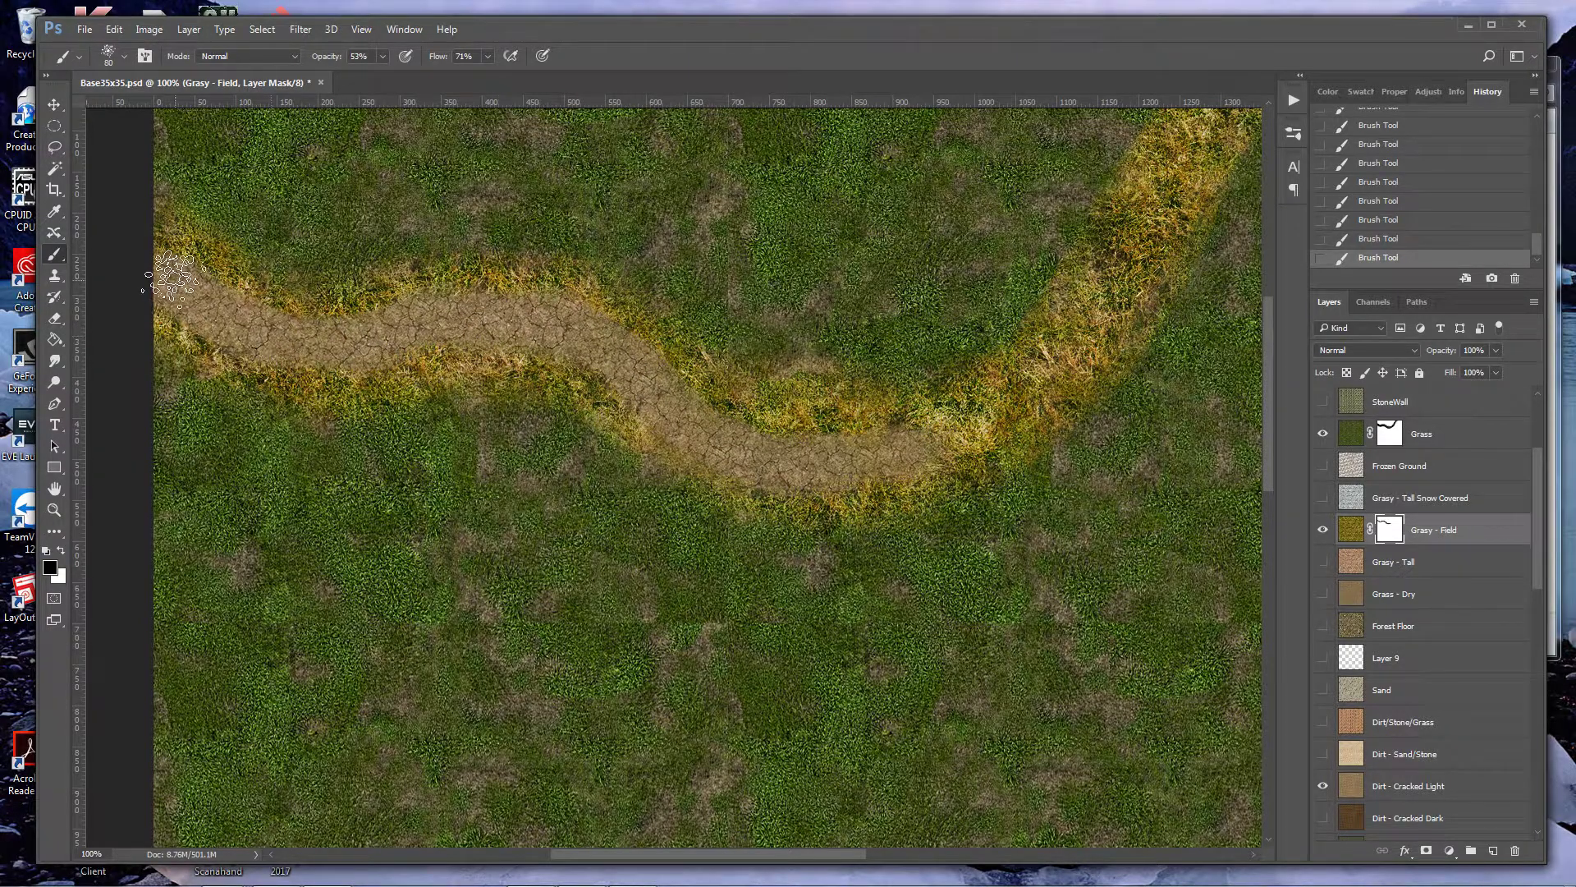
# Step: Soften the dirt path's edges on the Grasy - Field mask with a 50 px brush at 24% flow and 25% opacity
pyautogui.click(487, 57)
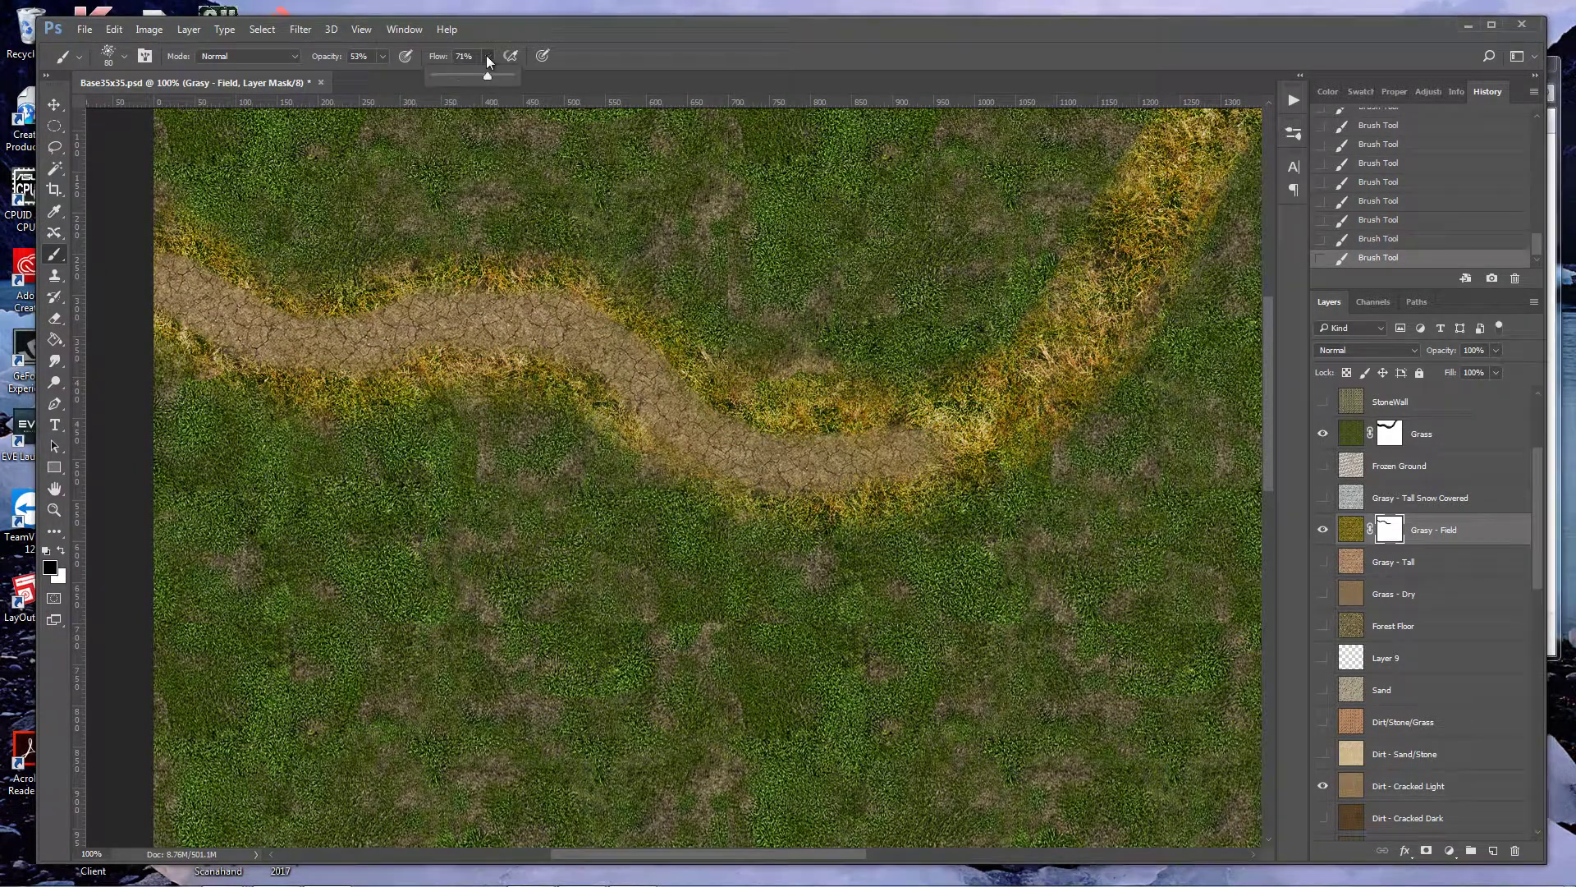
pyautogui.moveTo(450, 78); pyautogui.dragTo(451, 77)
pyautogui.click(382, 57)
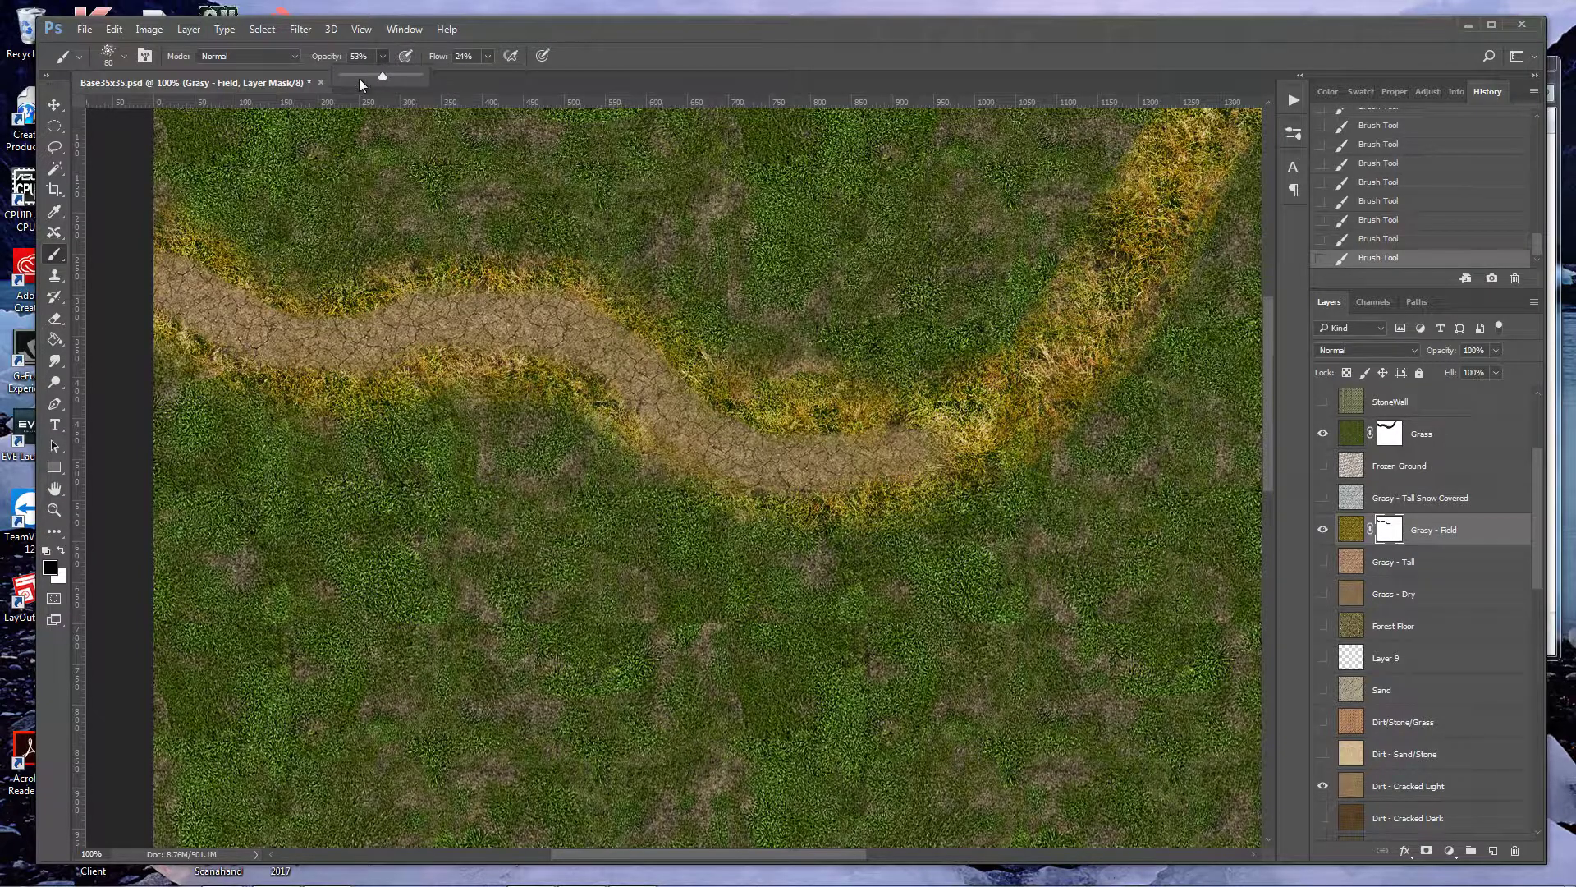
pyautogui.moveTo(354, 75); pyautogui.dragTo(357, 75)
pyautogui.press('[')
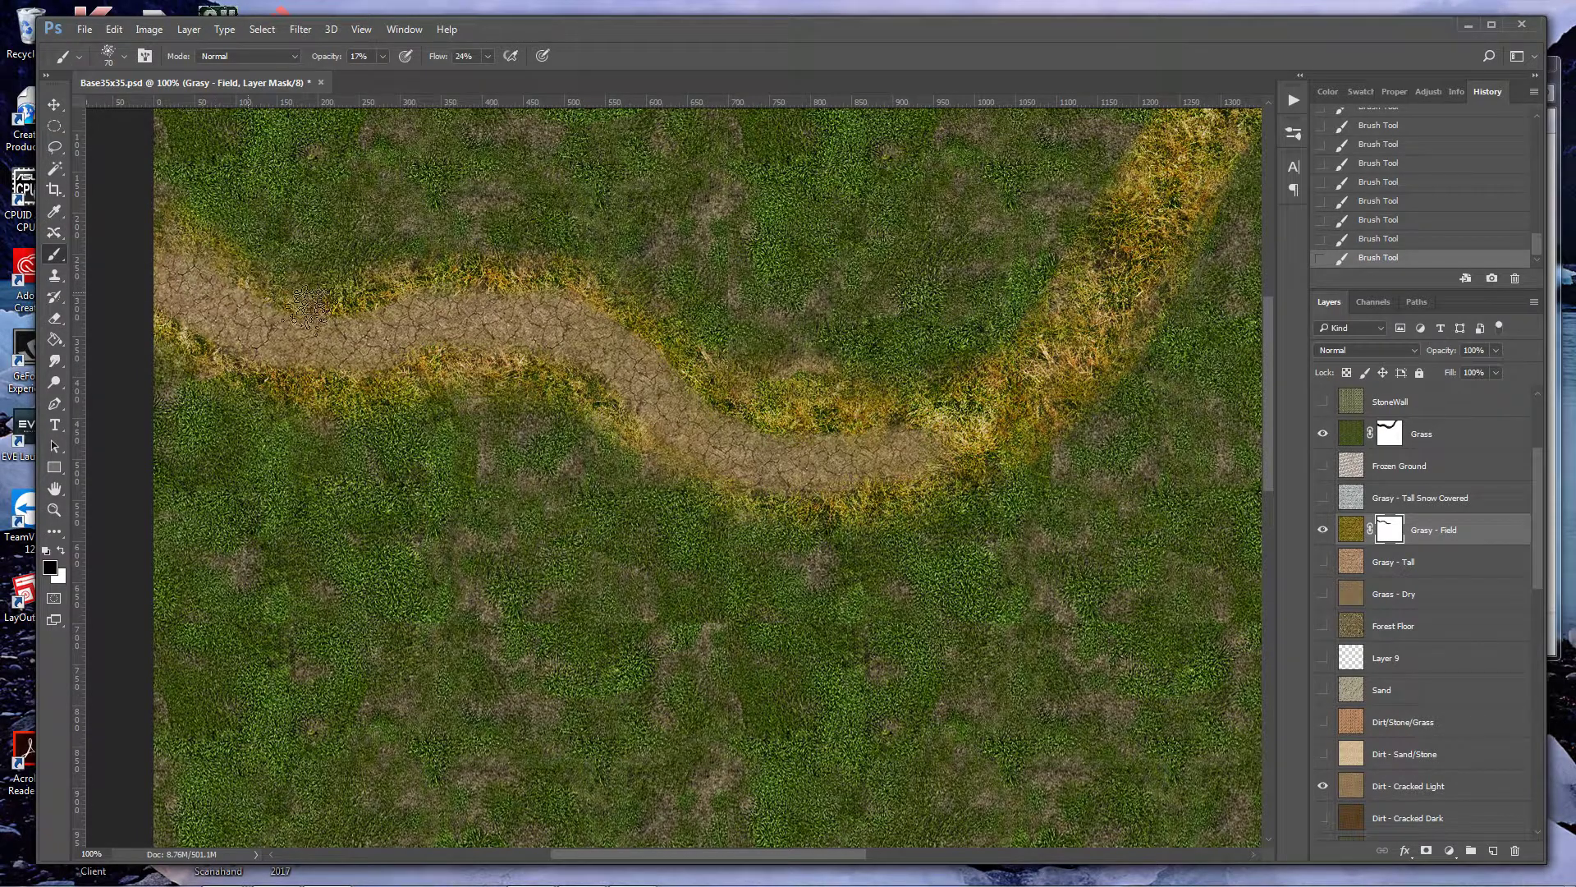
pyautogui.click(382, 57)
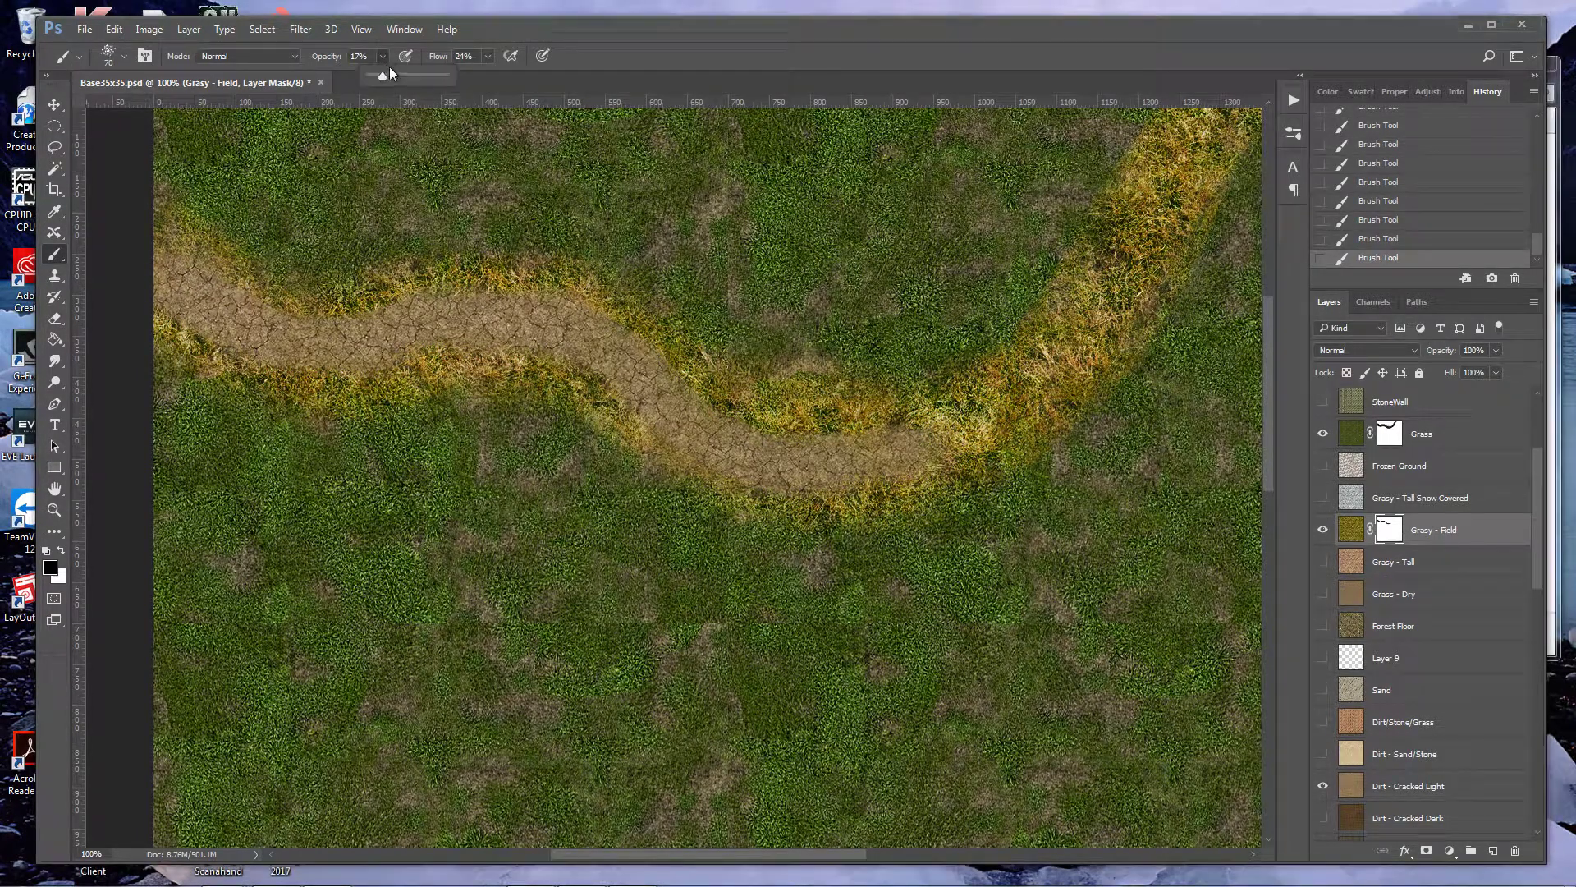
pyautogui.moveTo(391, 72); pyautogui.dragTo(388, 72)
pyautogui.press('[')
pyautogui.press('[')
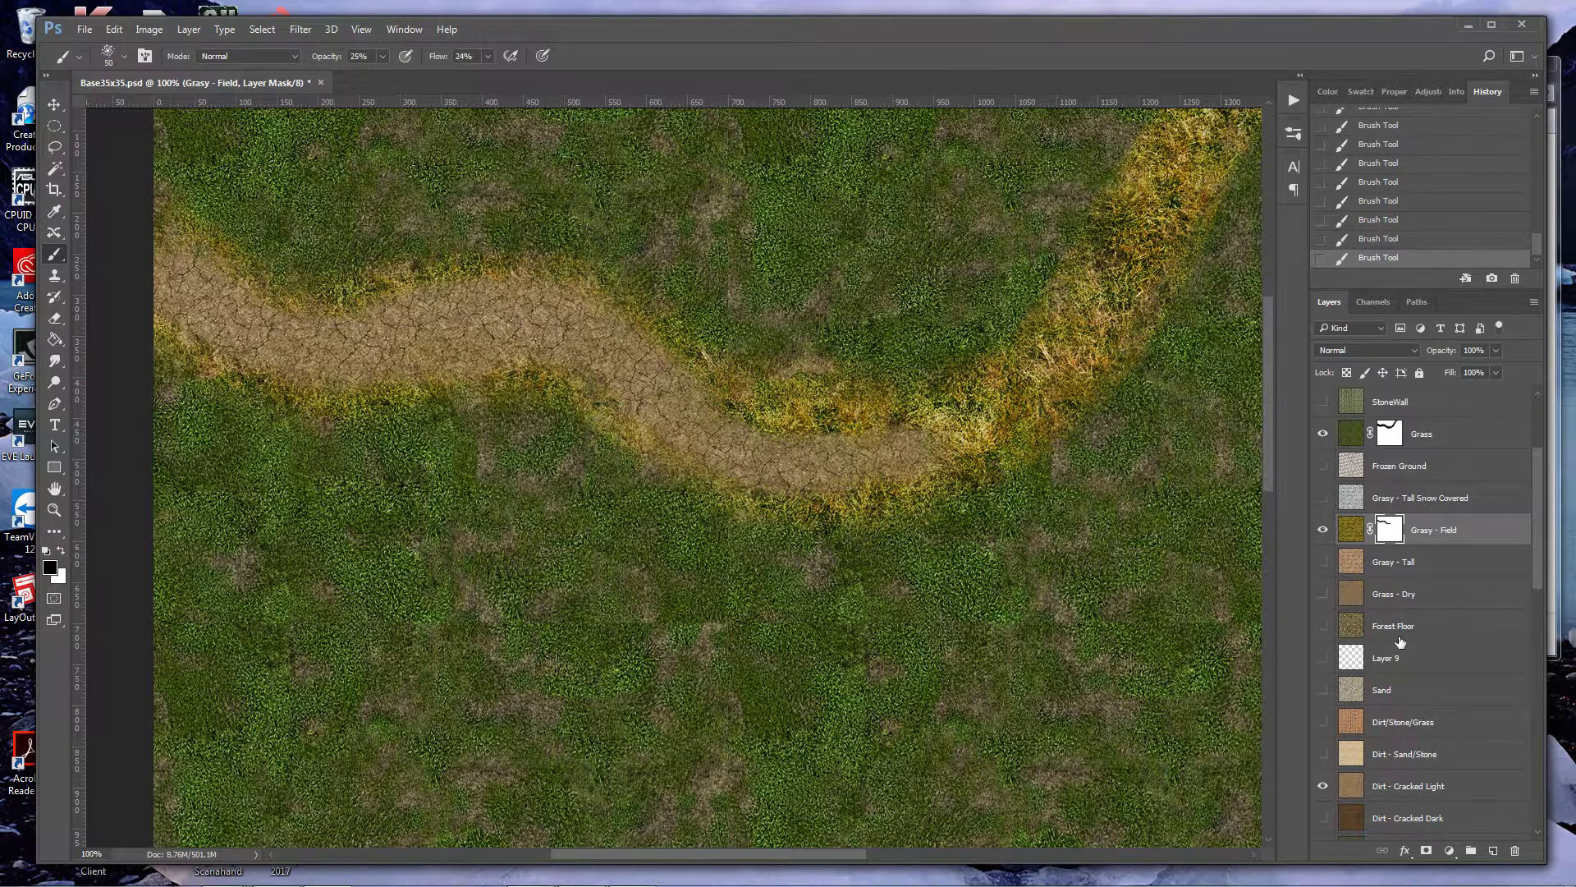
# Step: Reveal slightly more yellow grass below the path on the Grass mask, and make Dirt/Stone/Grass visible with a new layer mask
pyautogui.click(1386, 440)
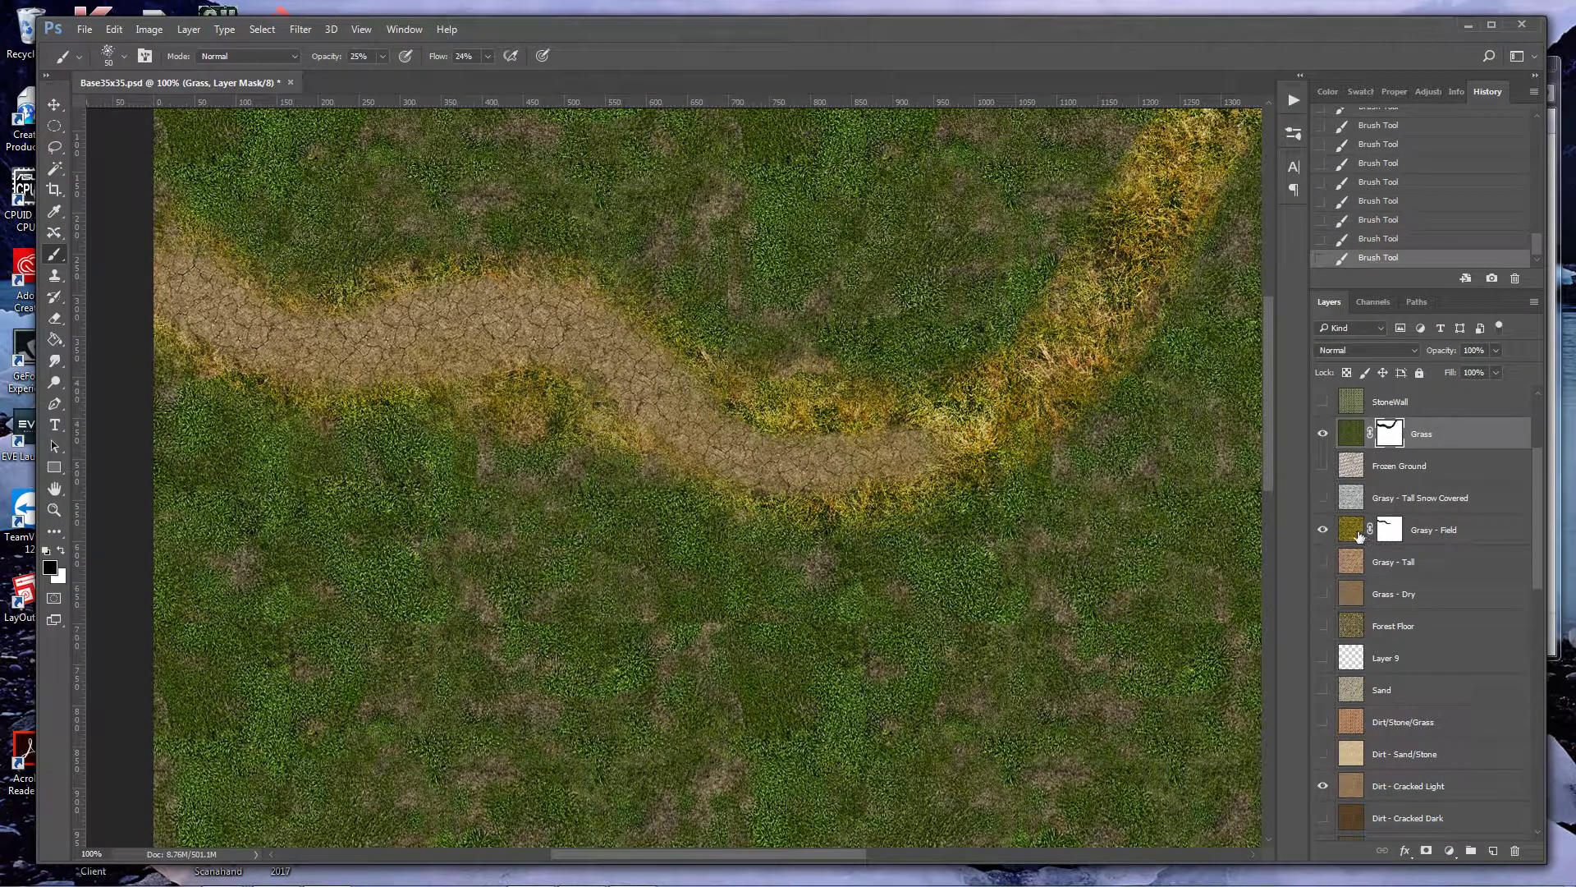
pyautogui.click(1322, 722)
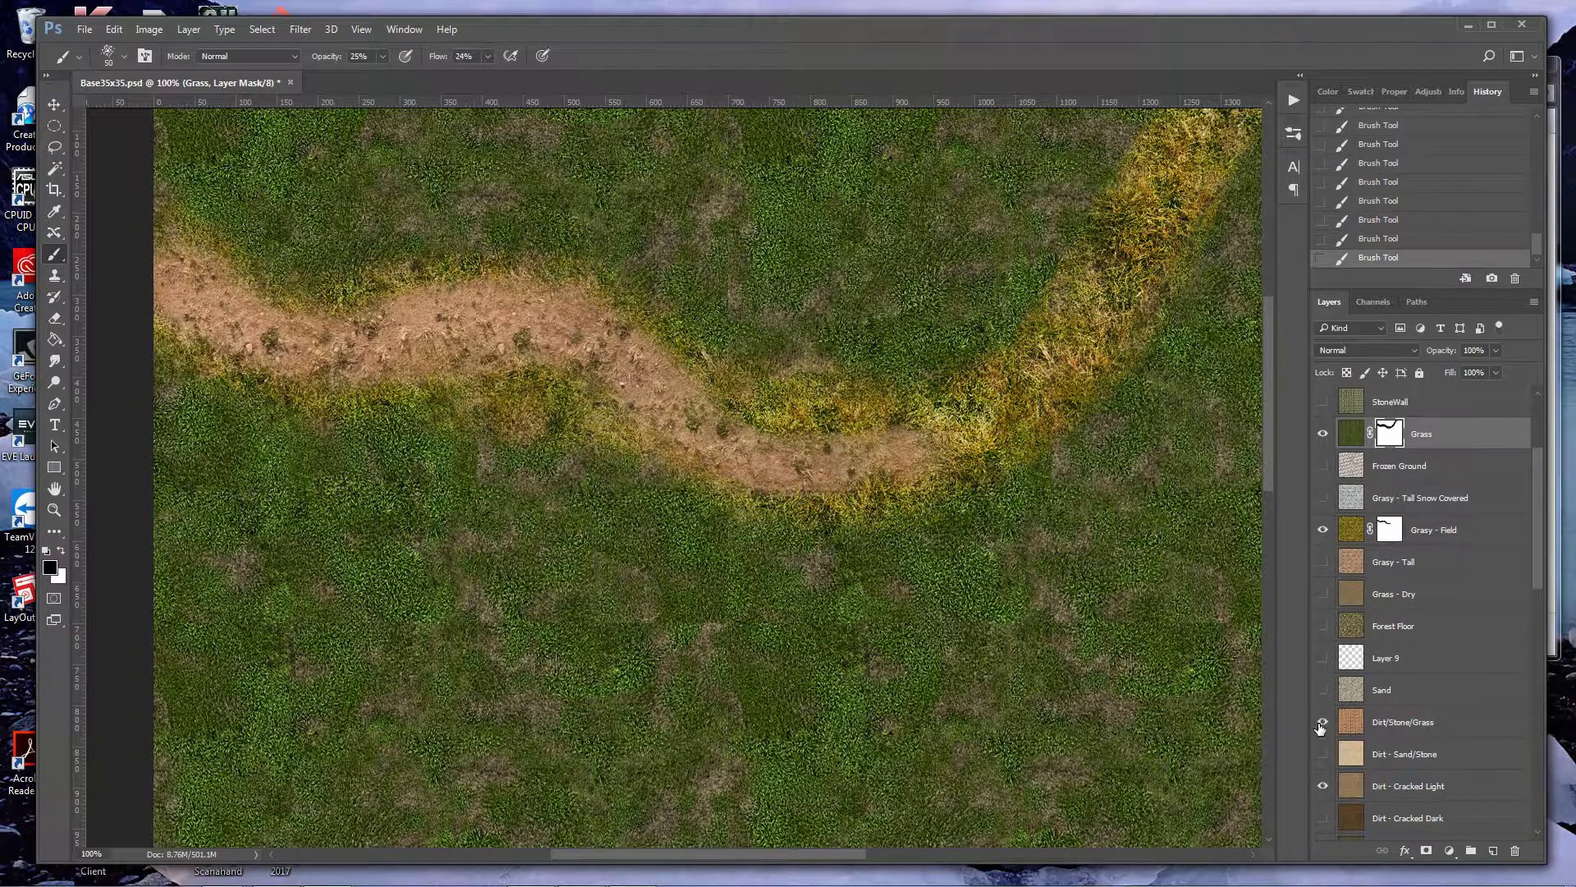
pyautogui.click(1393, 724)
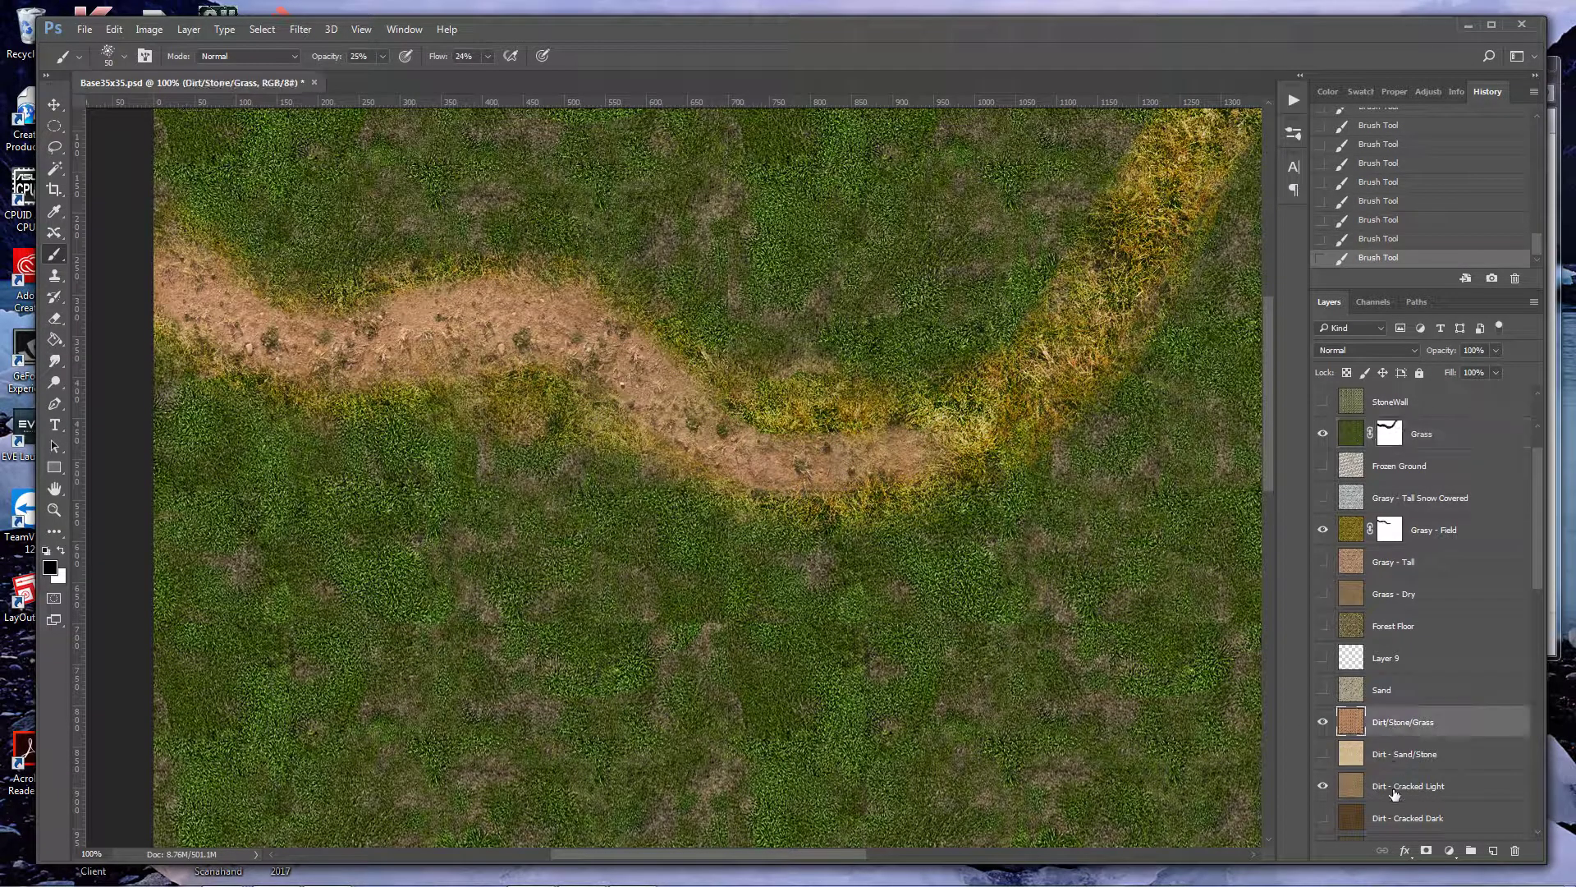
pyautogui.click(1427, 852)
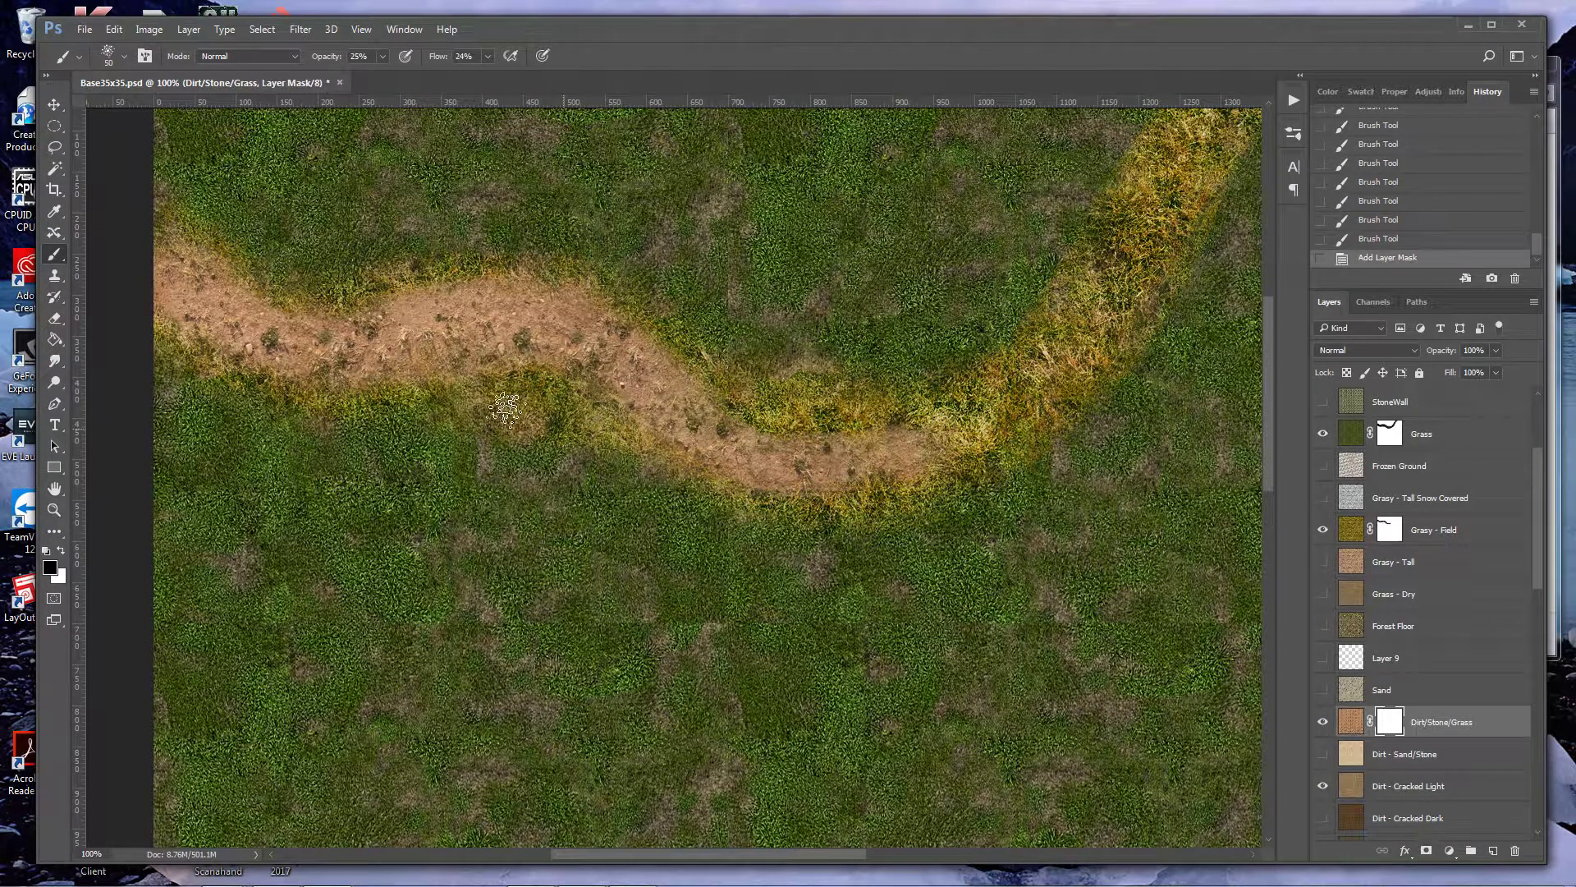
# Step: Paint along the path on the Dirt/Stone/Grass mask with the 50 px brush, raising opacity to 66%, to blend in cracked dirt
pyautogui.click(174, 295)
pyautogui.click(212, 300)
pyautogui.click(215, 302)
pyautogui.click(220, 304)
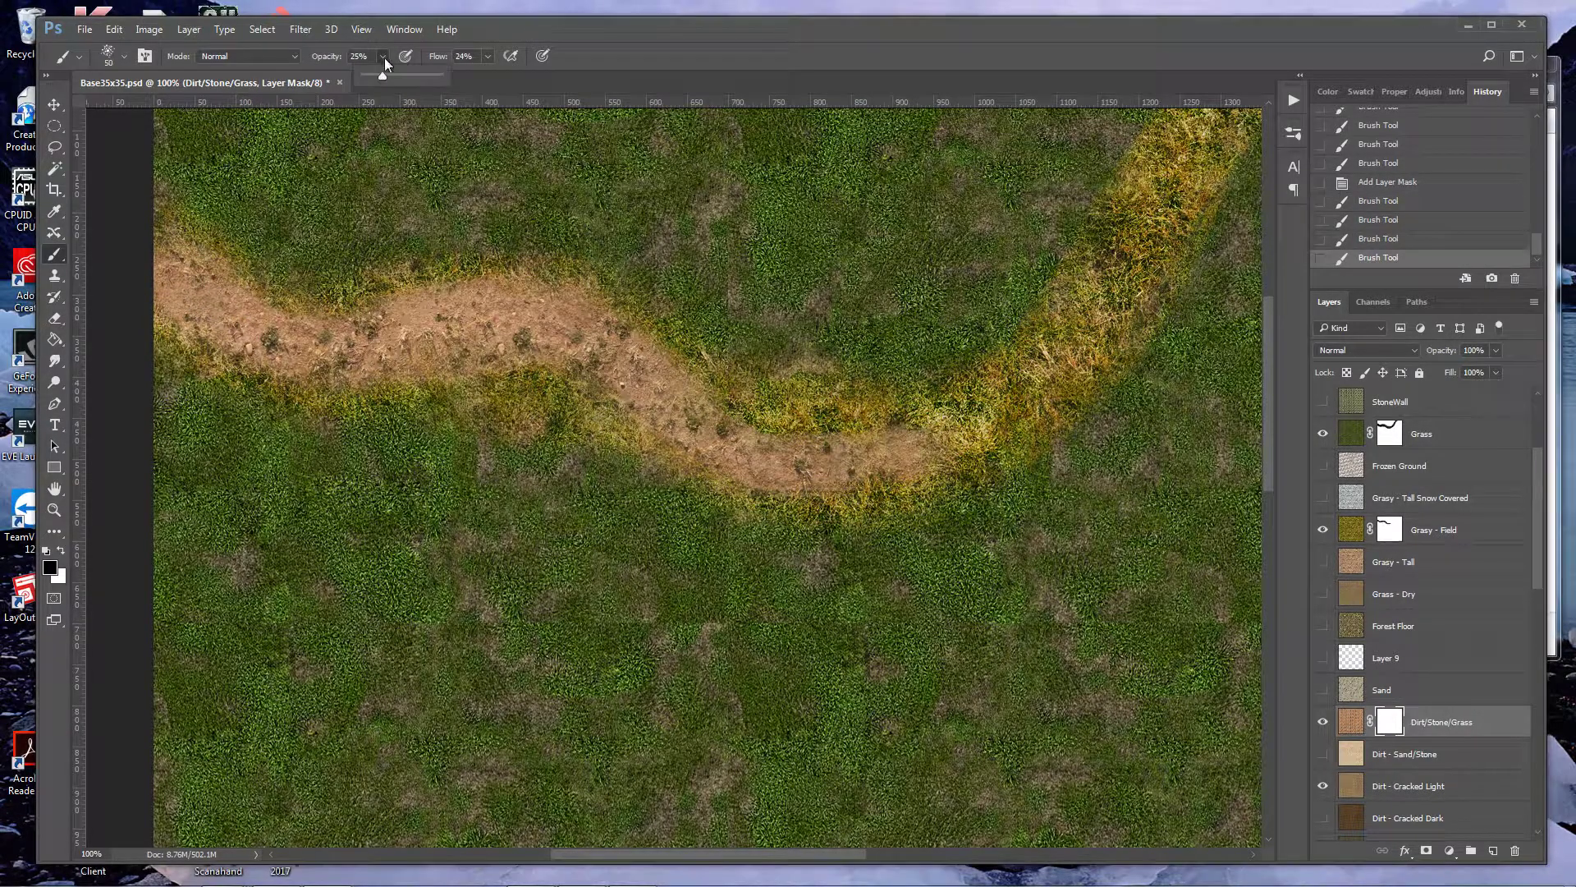
pyautogui.press('6')
pyautogui.press('6')
pyautogui.click(185, 279)
pyautogui.moveTo(185, 279)
pyautogui.mouseDown()
pyautogui.moveTo(241, 313)
pyautogui.moveTo(264, 326)
pyautogui.moveTo(259, 341)
pyautogui.moveTo(248, 323)
pyautogui.moveTo(287, 313)
pyautogui.moveTo(304, 345)
pyautogui.mouseUp()
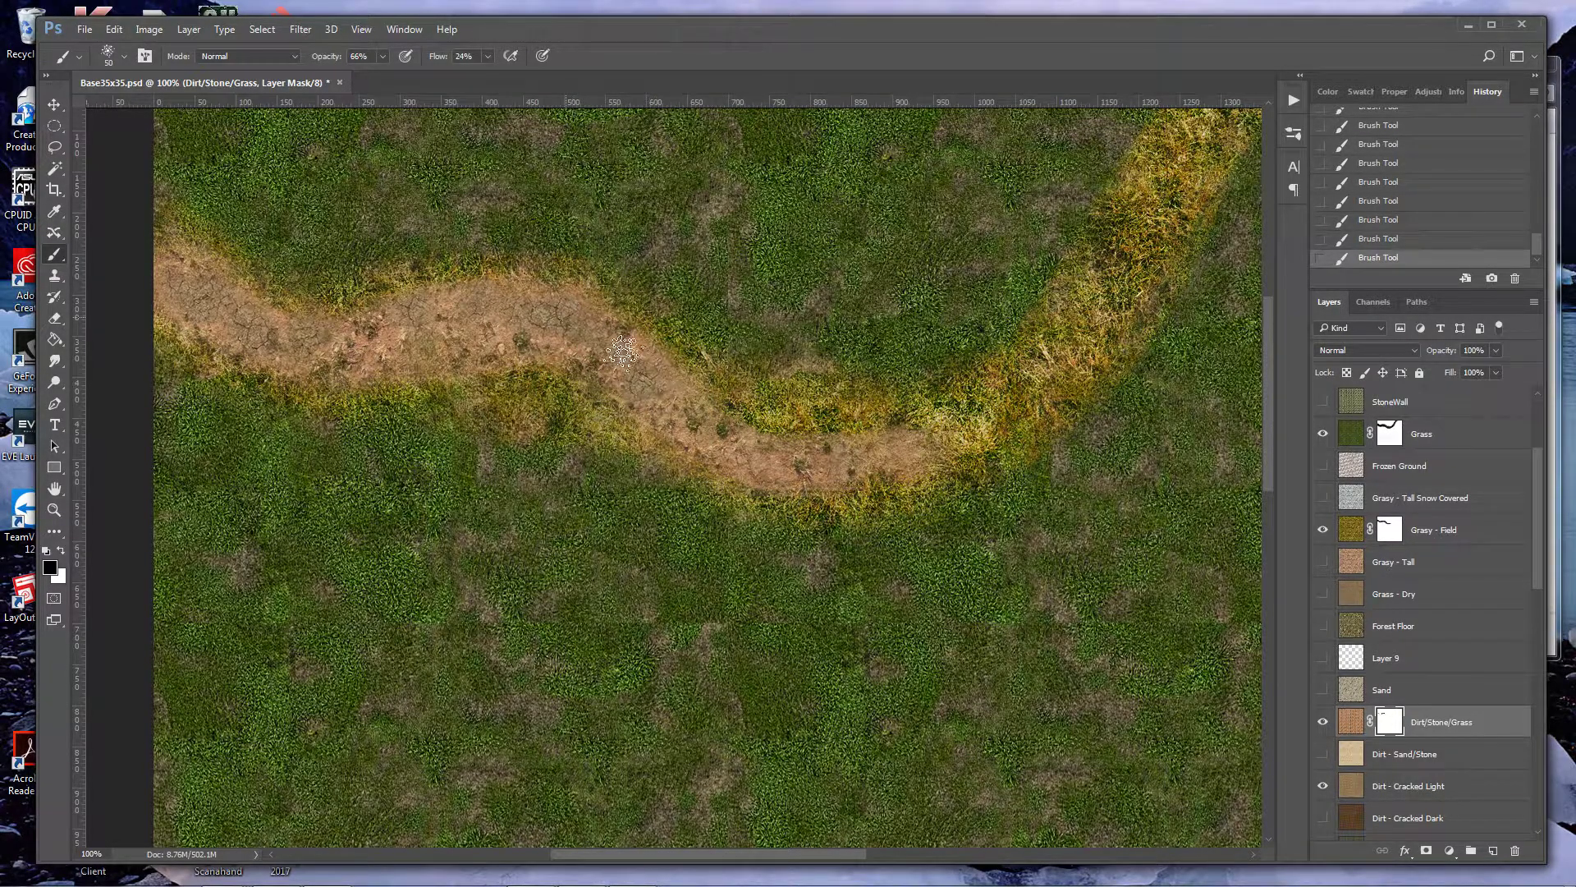
# Step: Add a layer mask to the visible Dirt - Cracked Light layer
pyautogui.click(1322, 786)
pyautogui.click(1402, 788)
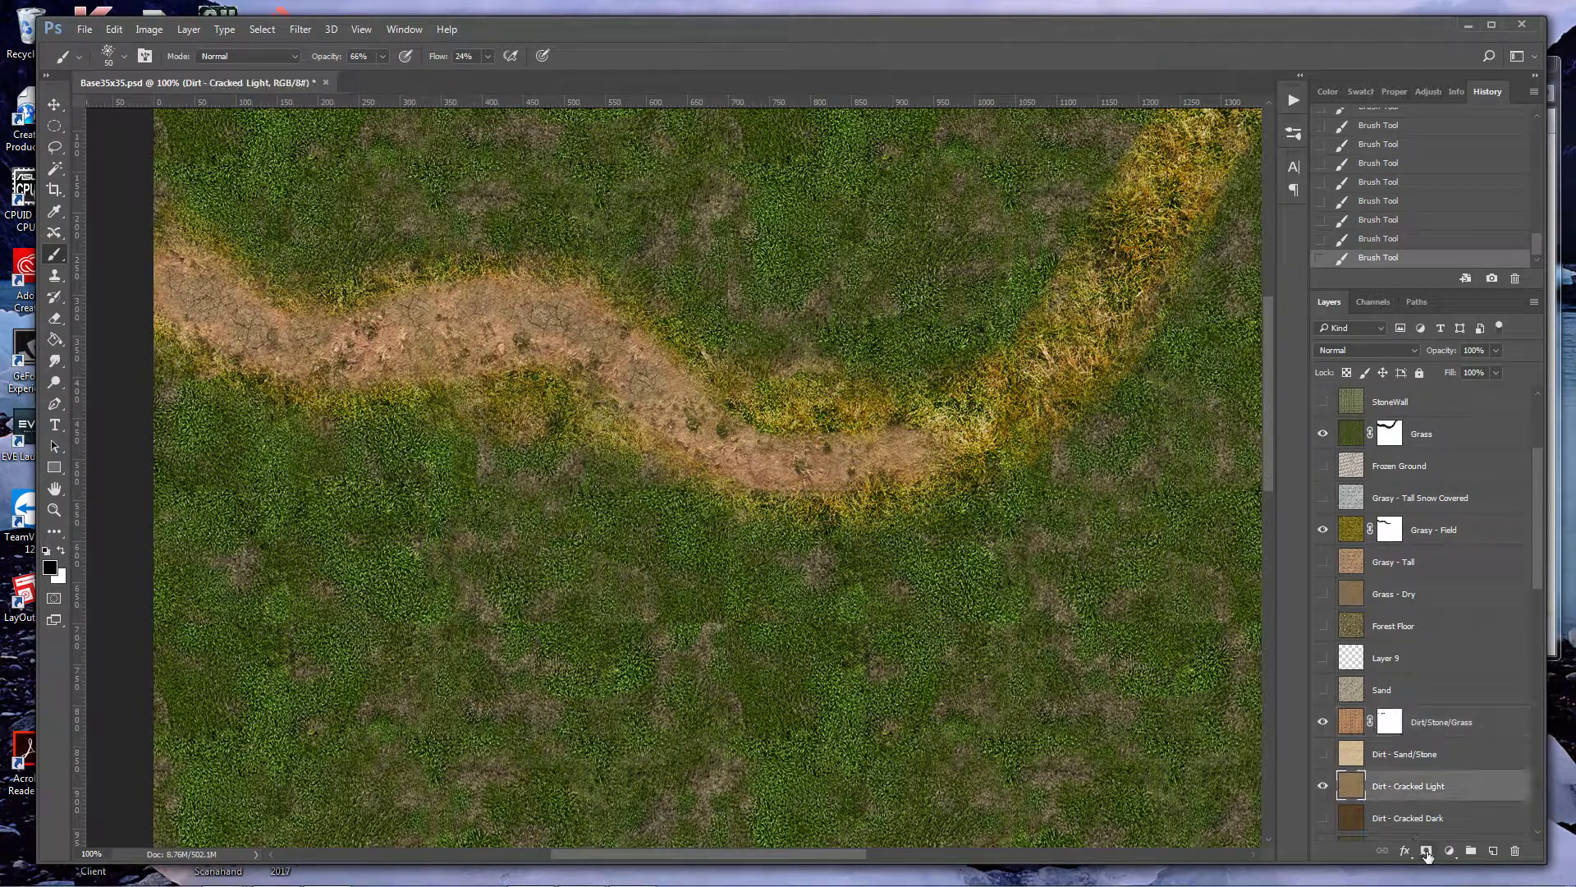
pyautogui.click(1427, 851)
# Step: Try a 20 px stroke at 51% flow and 72% opacity near the path's start on the Dirt - Cracked Light mask, and undo it
pyautogui.press('[')
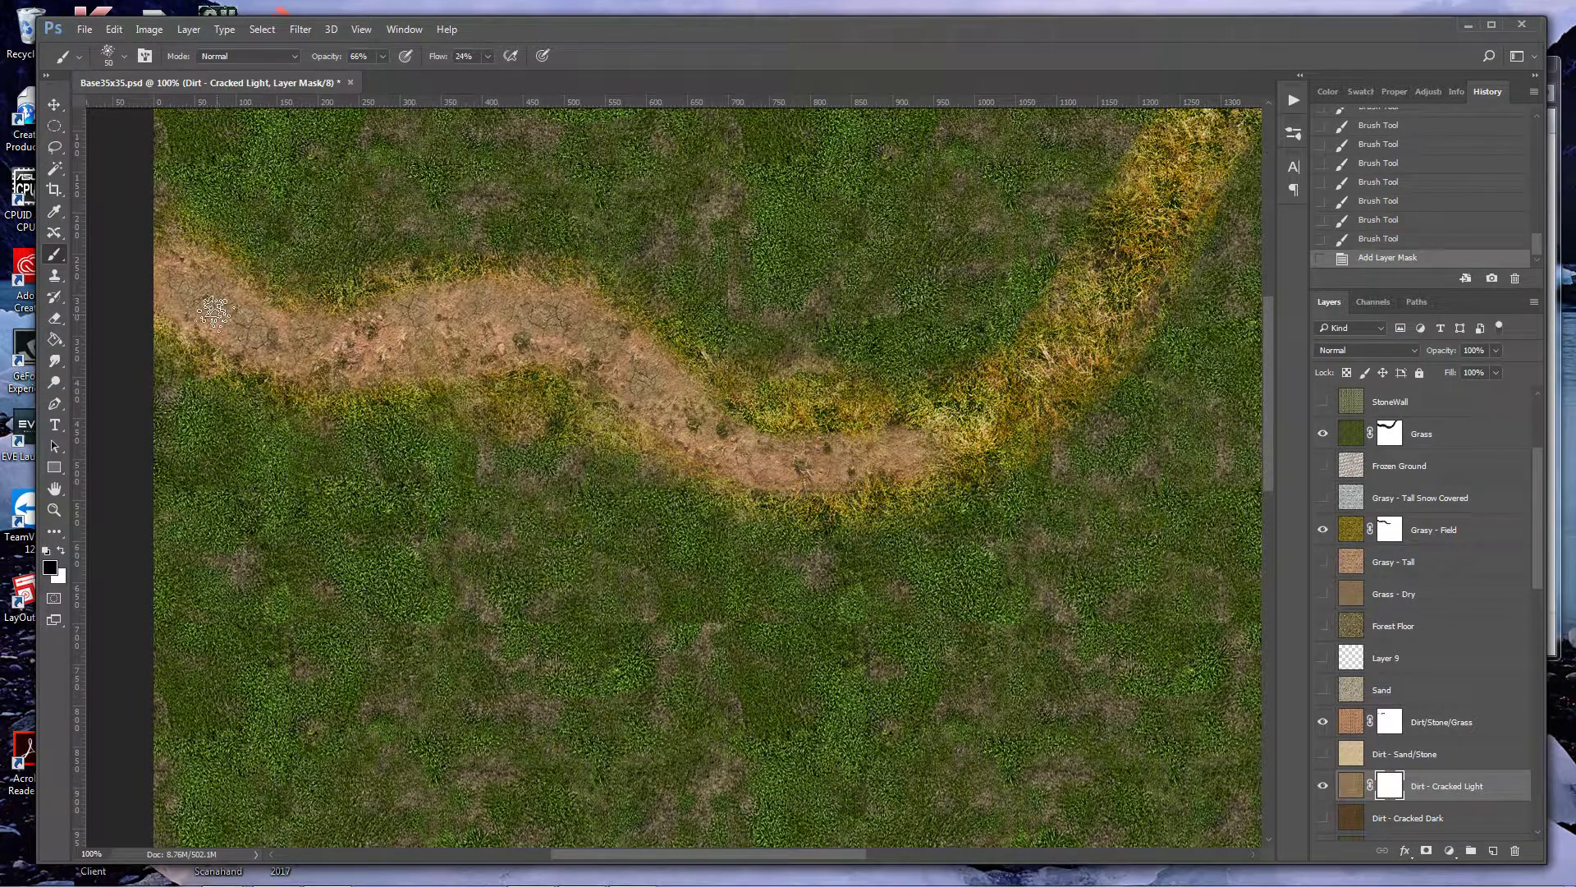
pyautogui.click(486, 55)
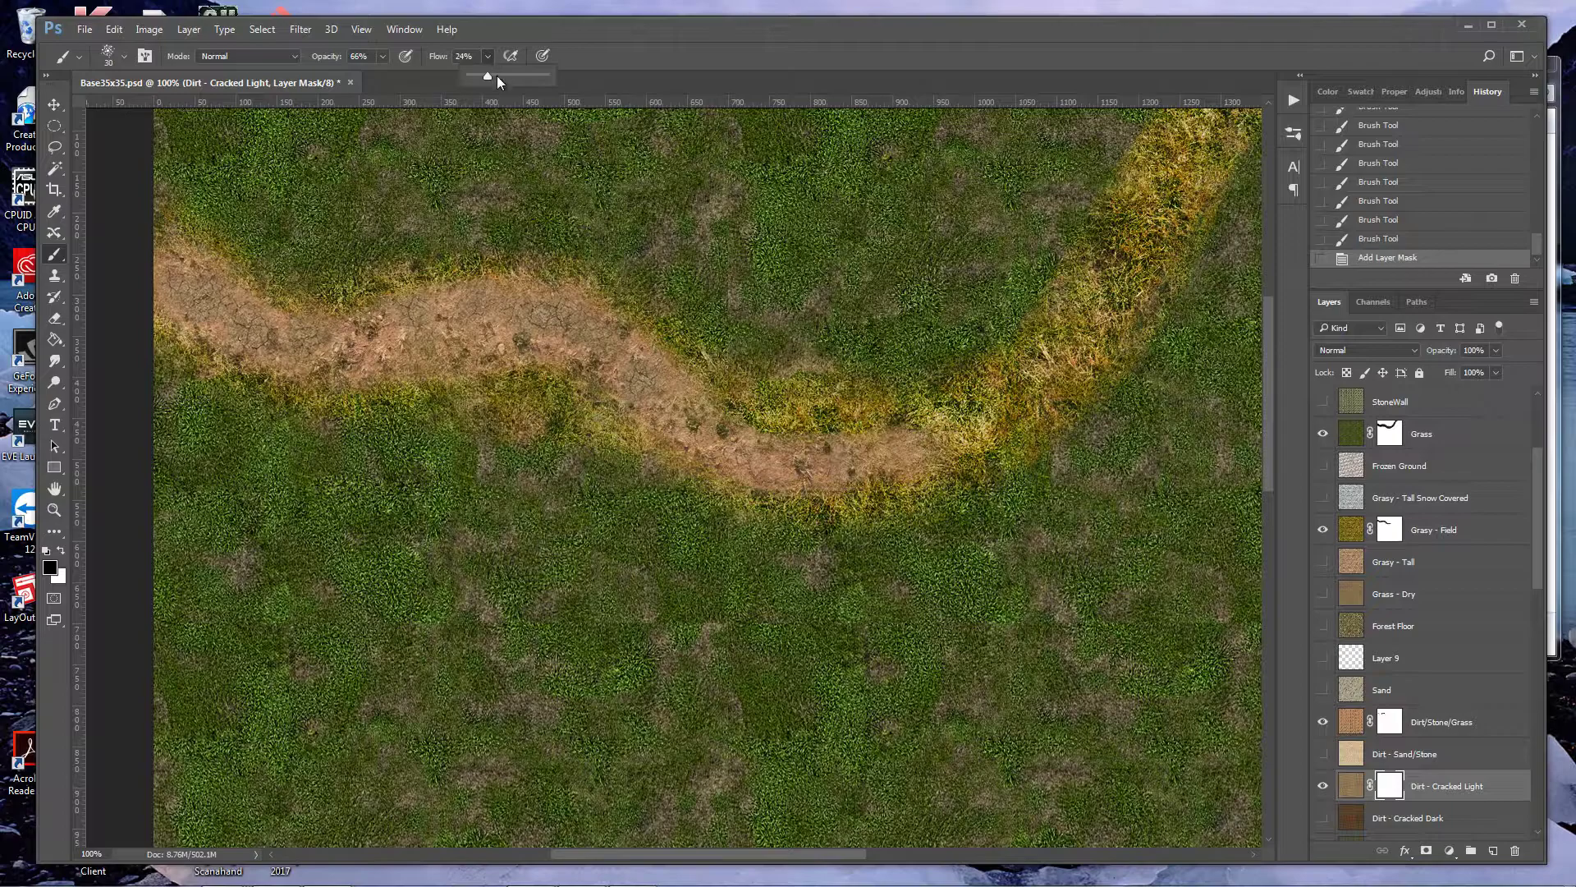
pyautogui.click(380, 56)
pyautogui.moveTo(391, 75); pyautogui.dragTo(396, 76)
pyautogui.press('[')
pyautogui.moveTo(158, 268); pyautogui.dragTo(186, 273)
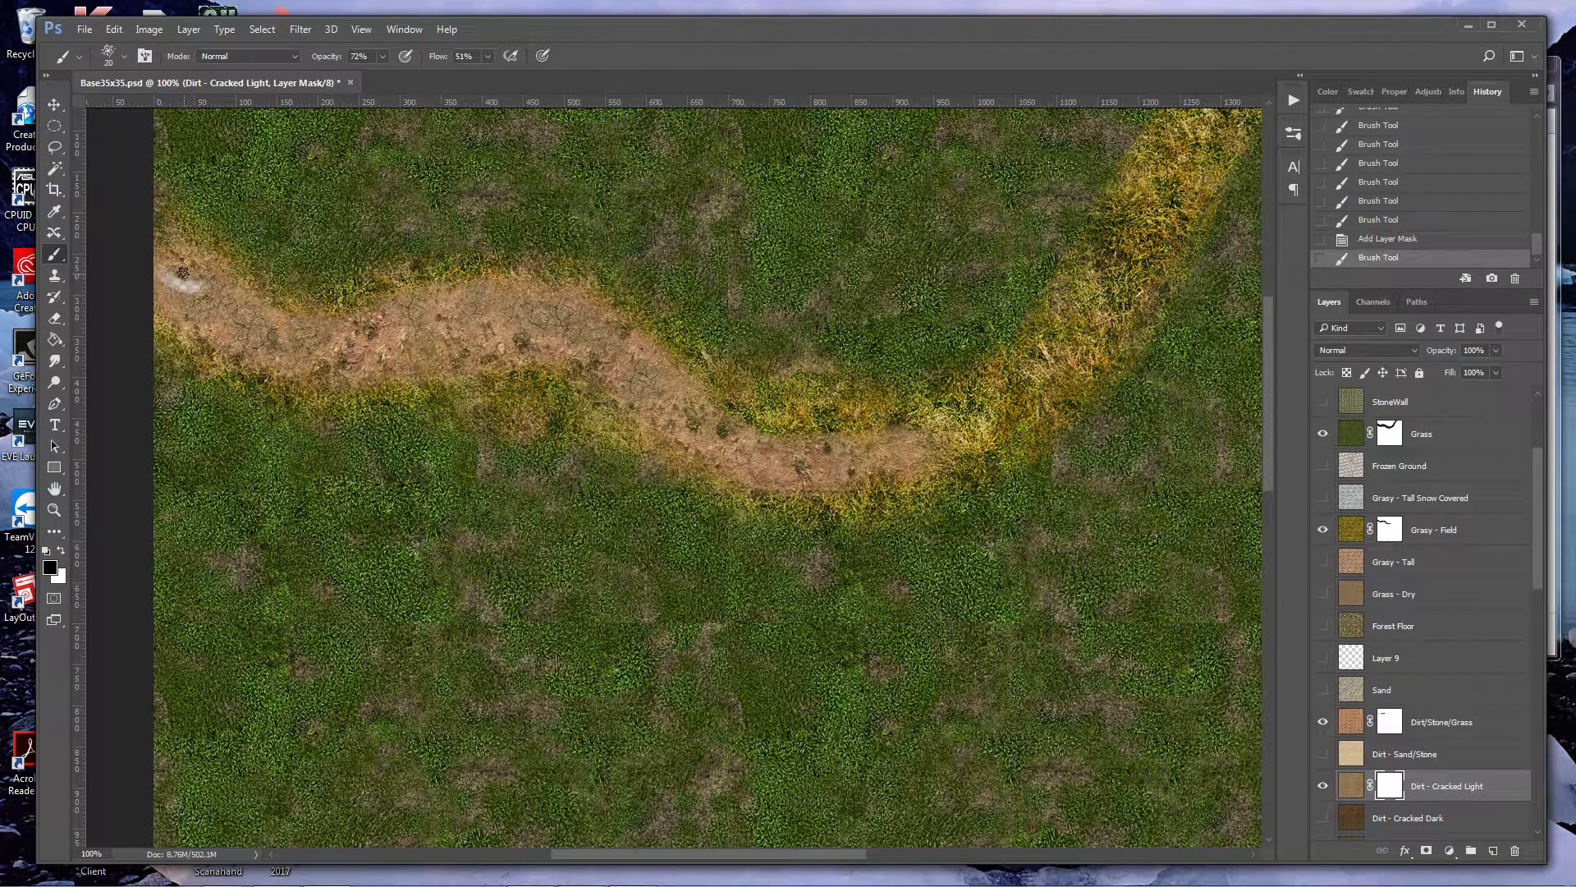
pyautogui.hotkey('ctrl', 'z')
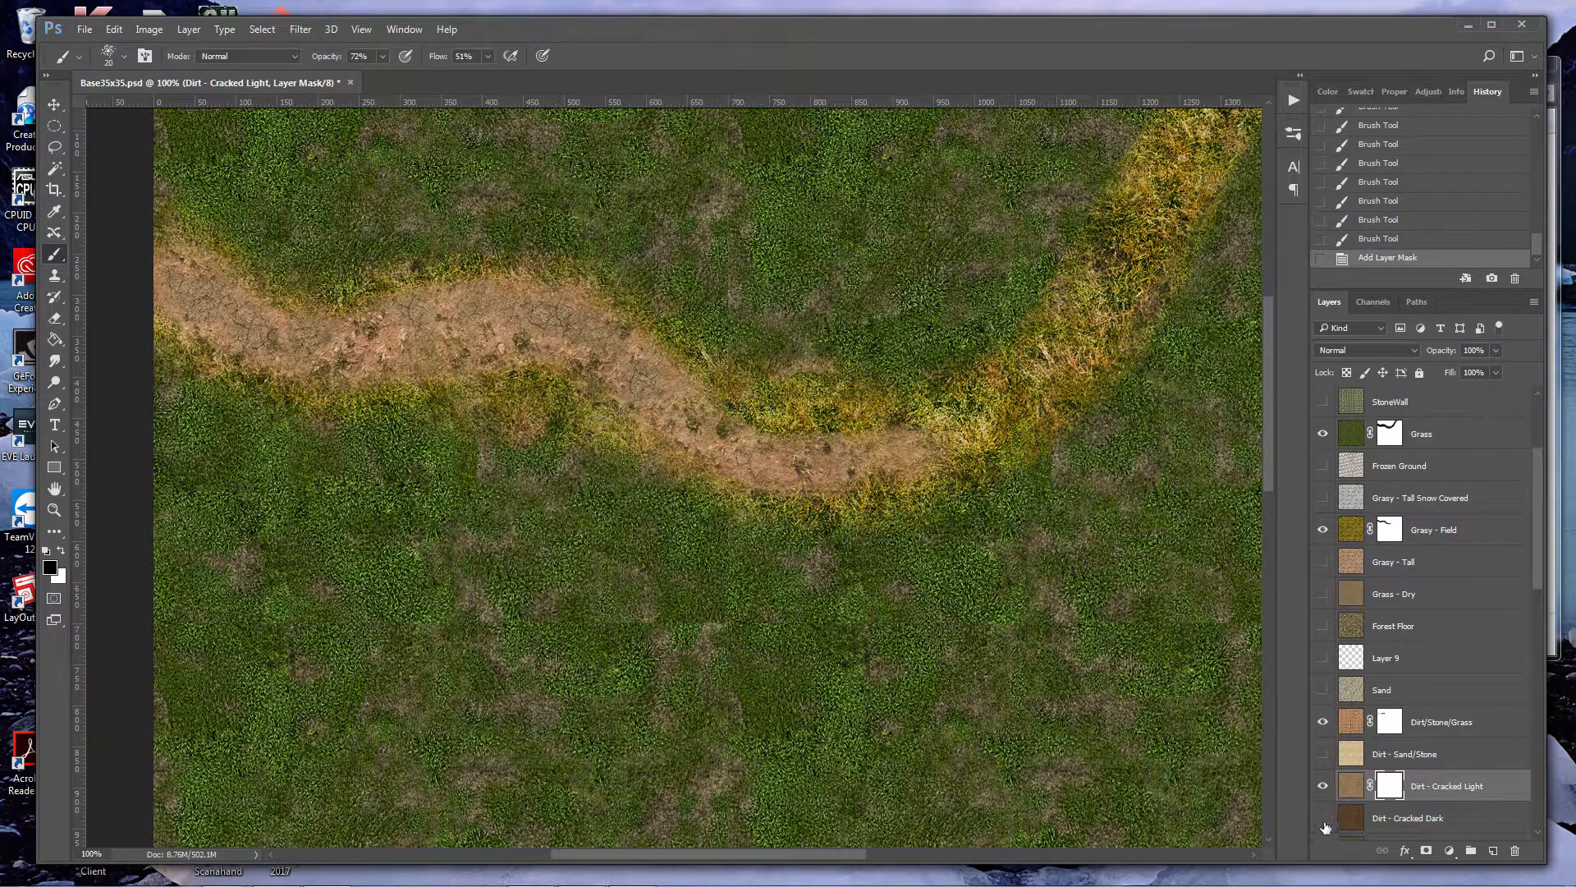
# Step: Make Dirt - Cracked Dark visible and dab it through the Dirt - Cracked Light mask along the path with a 10 px brush at 48% opacity
pyautogui.click(383, 56)
pyautogui.press('[')
pyautogui.click(168, 271)
pyautogui.click(188, 281)
pyautogui.click(206, 293)
pyautogui.click(222, 306)
pyautogui.click(237, 312)
pyautogui.click(254, 318)
pyautogui.click(269, 324)
pyautogui.click(205, 311)
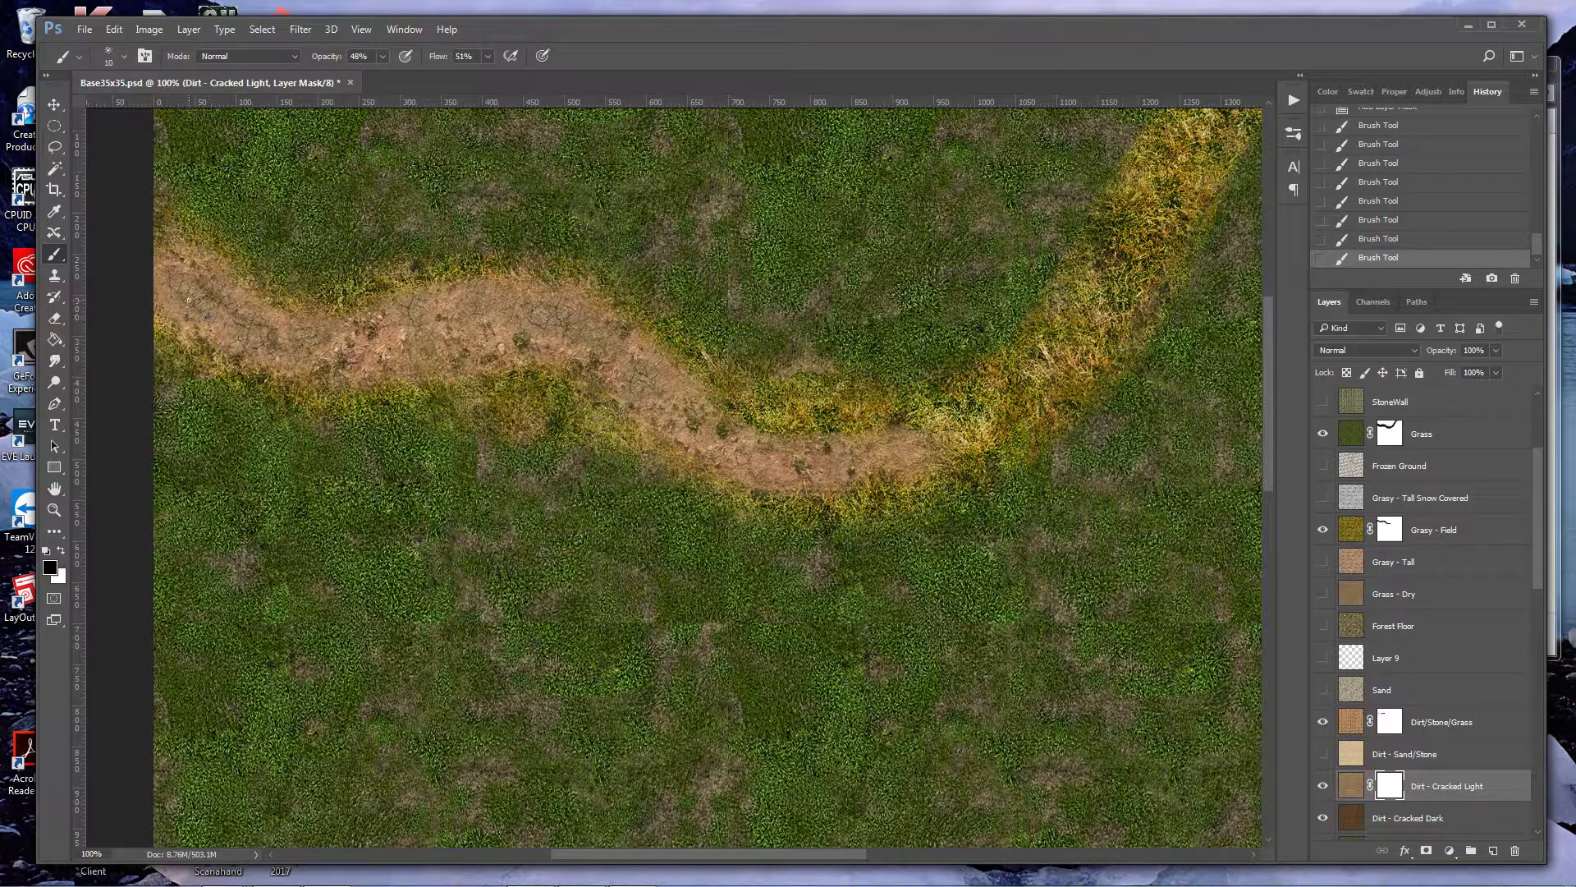